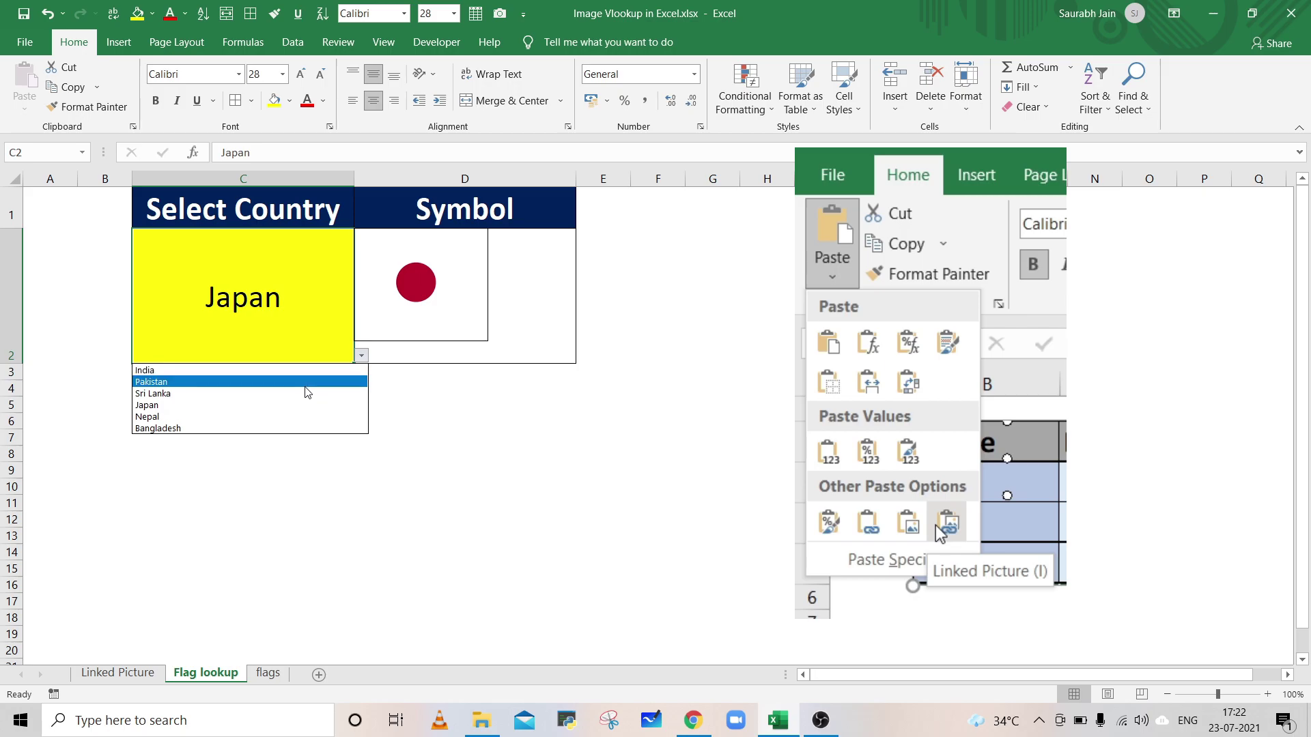
Step: Choose Nepal from the Select Country dropdown in cell C2 of the Flag lookup sheet
left_click(361, 356)
left_click(322, 417)
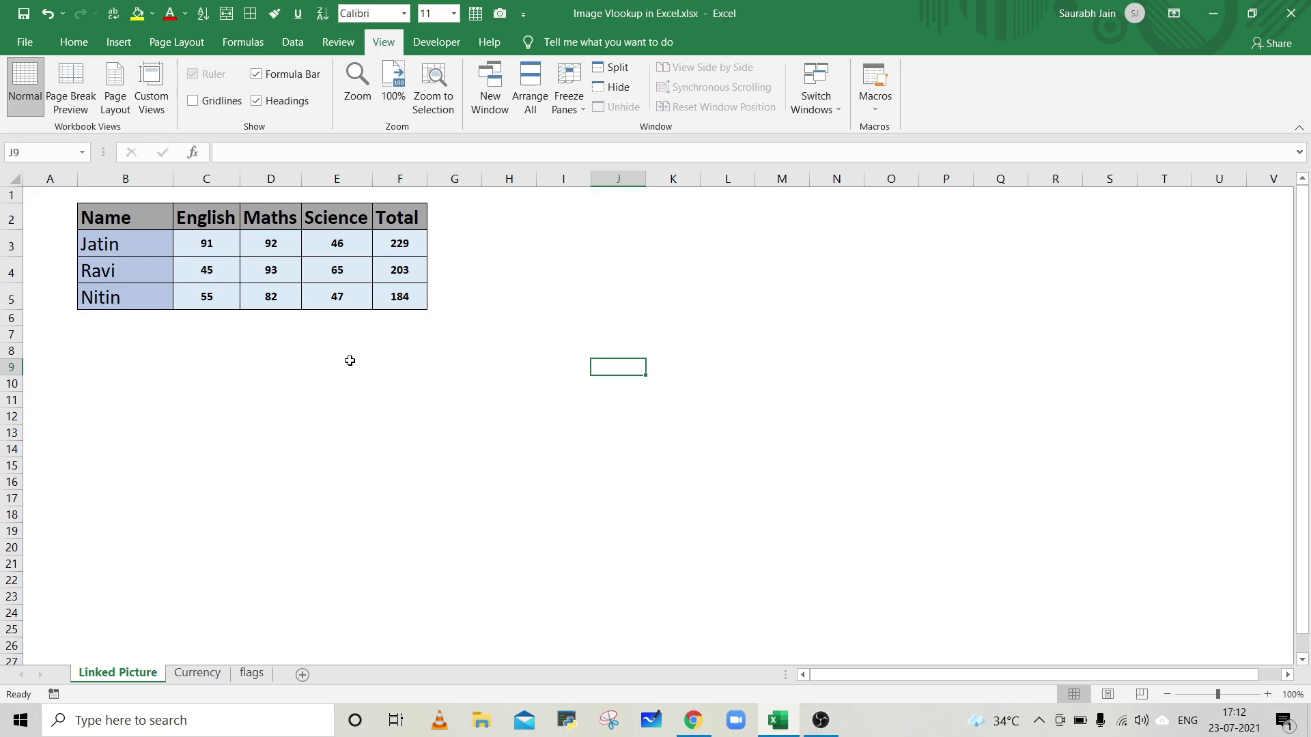
Step: Copy the marks table B2:F5, paste it as a linked picture and place the picture over columns K to P
left_click_drag(121, 220, 388, 306)
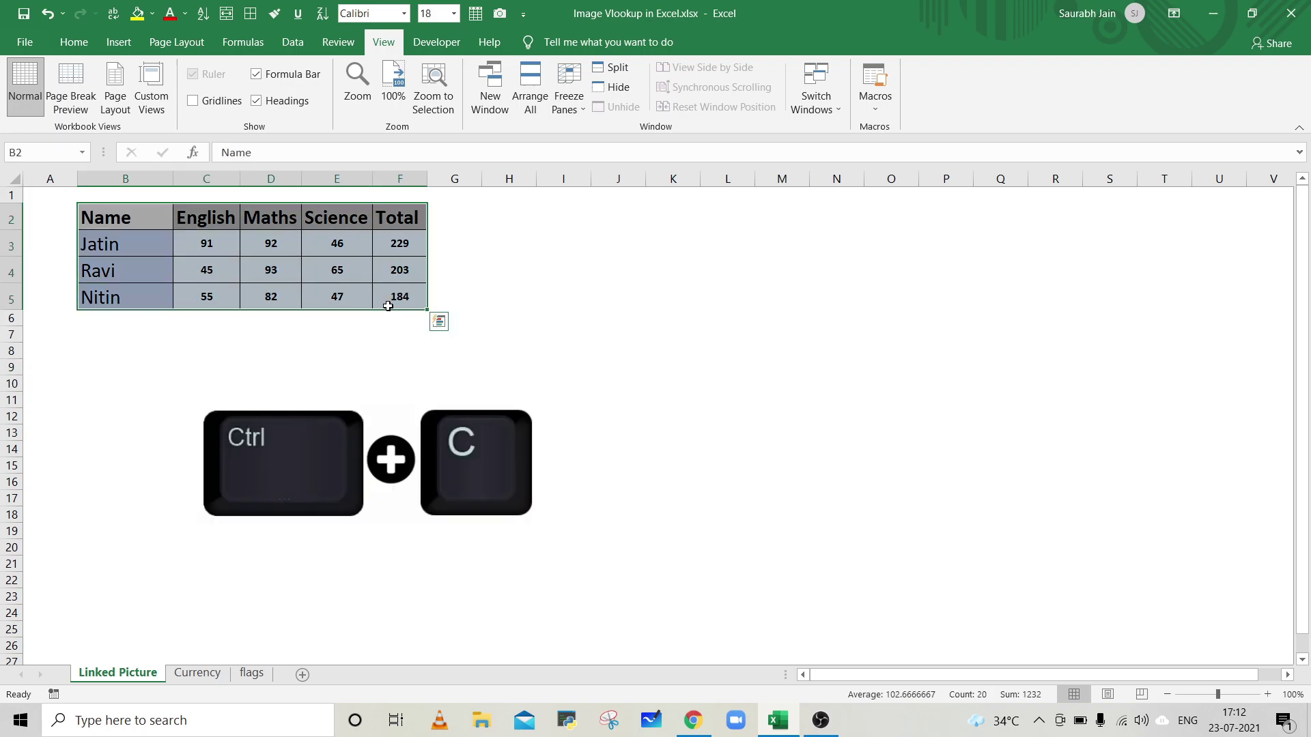
key("ctrl+c")
left_click(74, 42)
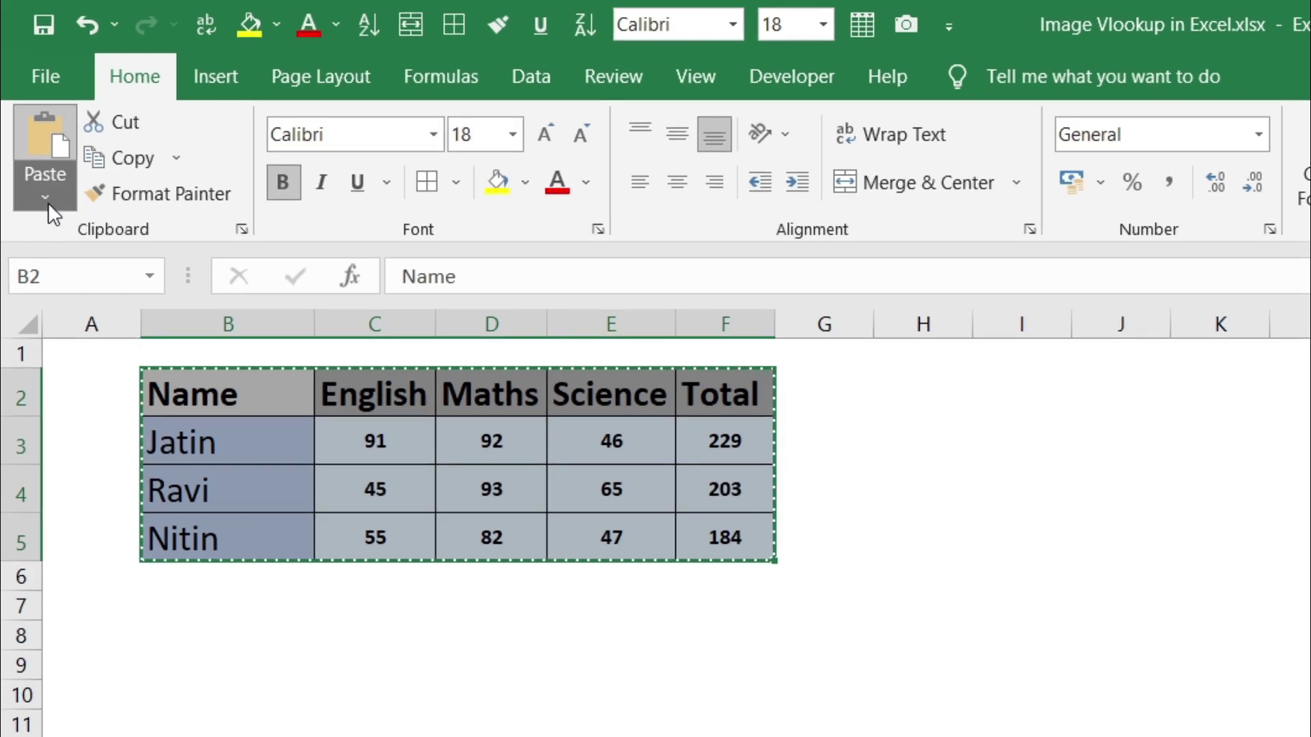
left_click(39, 165)
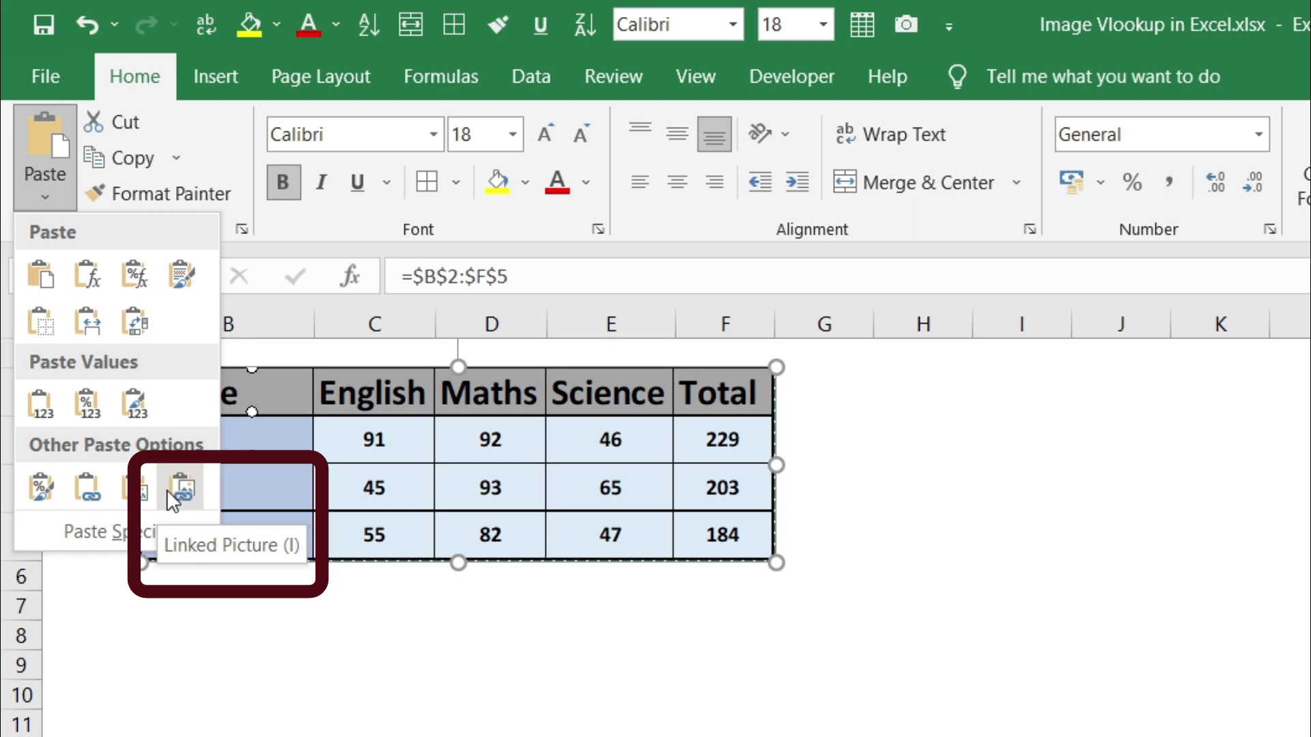
left_click(180, 488)
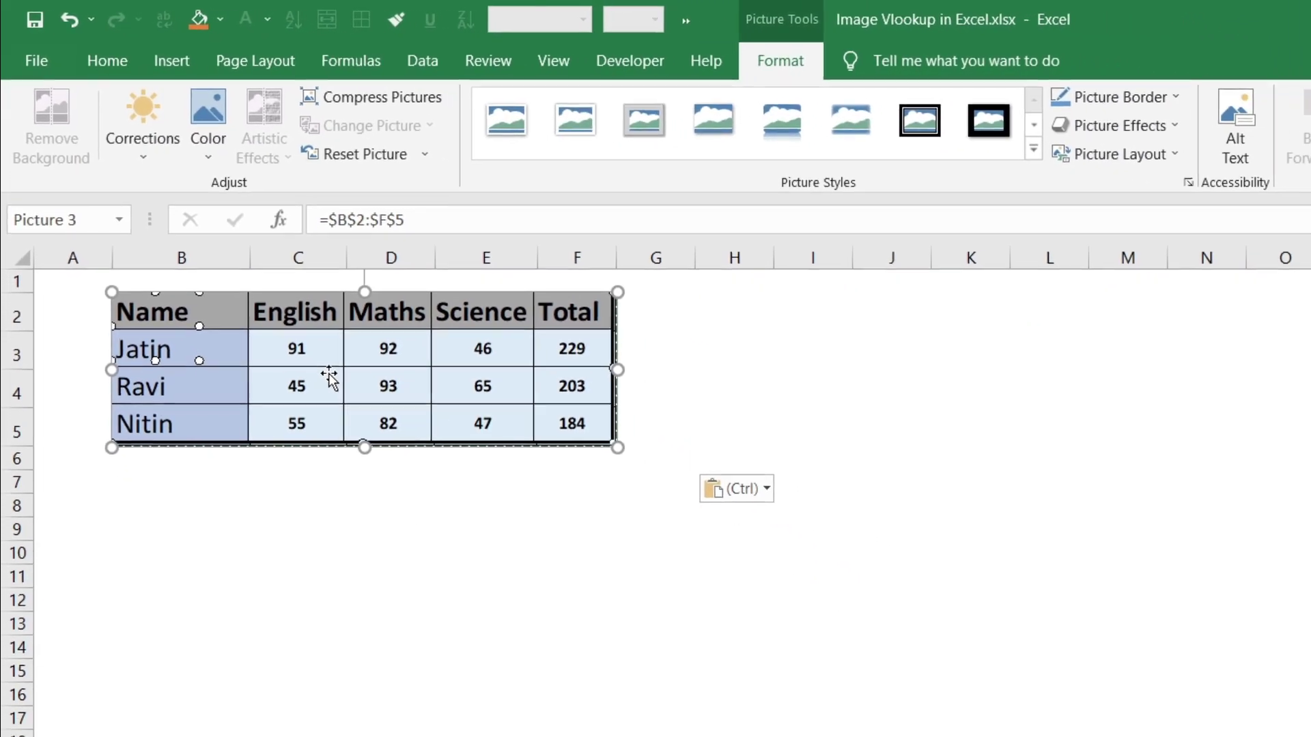
left_click_drag(296, 341, 1034, 373)
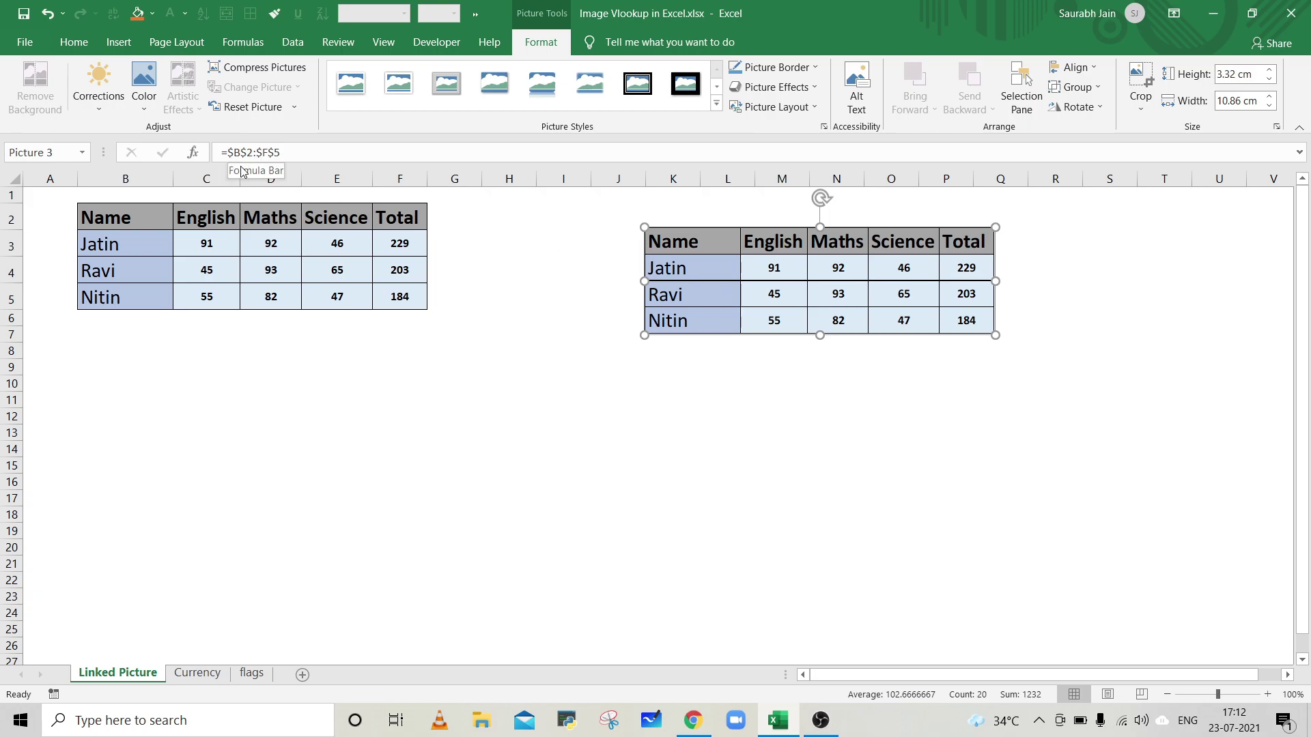
Step: Set the English mark in C4 to 58 and the Science mark in E4 to 85 in the source table
left_click(199, 266)
type("58")
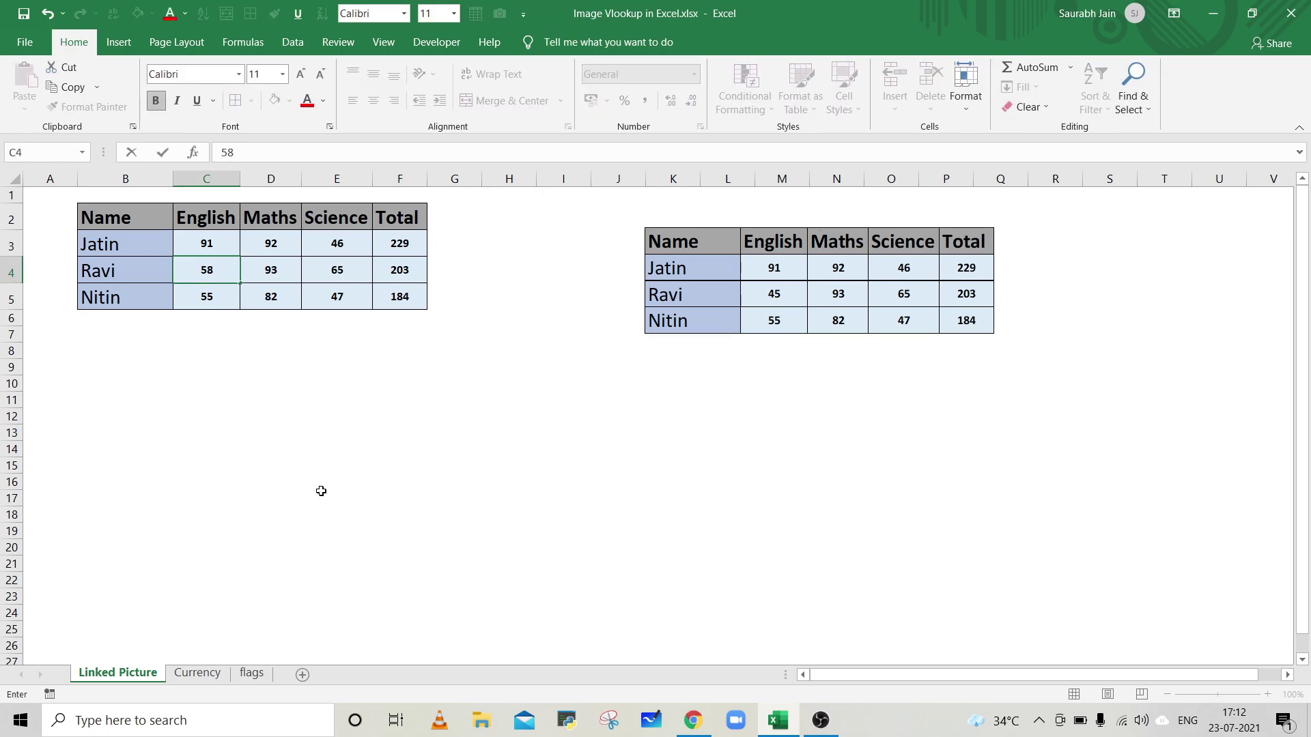
key("Tab")
key("Tab")
type("85")
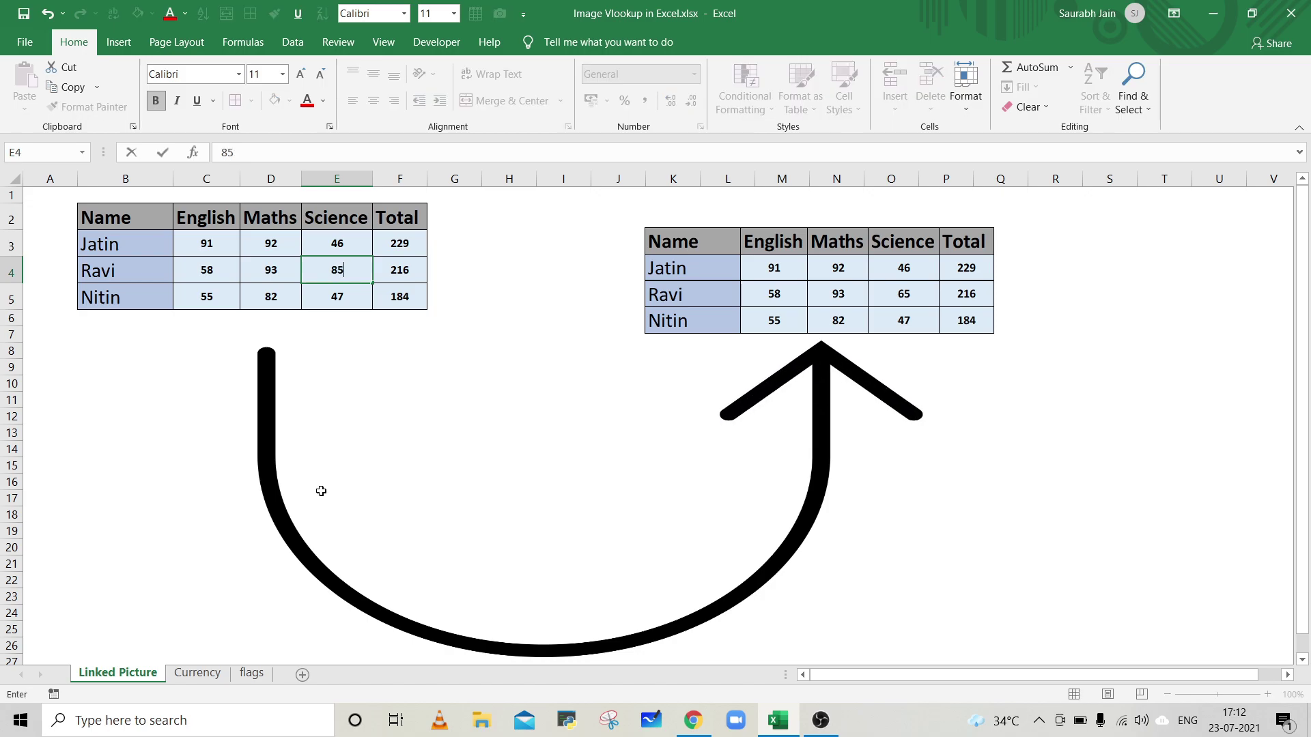
key("Return")
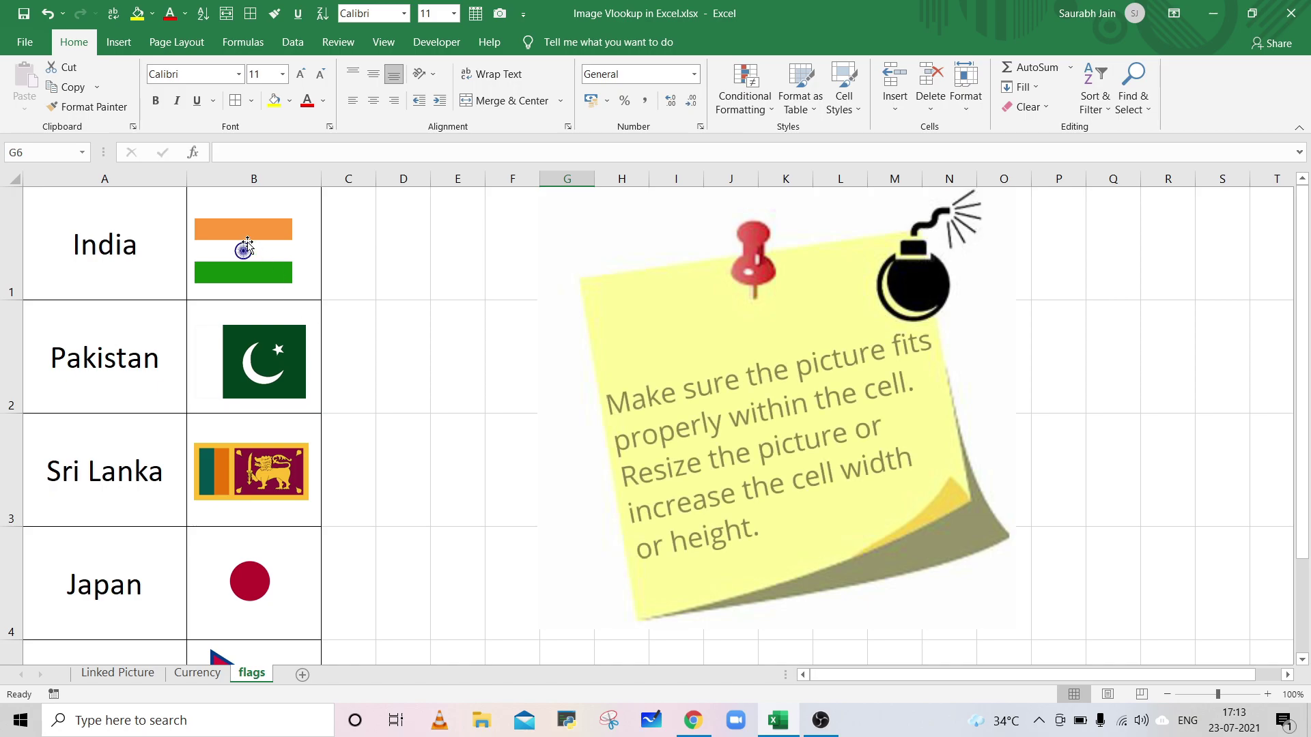
Step: Check how the flag pictures in column B of the flags sheet fit within their cells
left_click(247, 245)
left_click(259, 345)
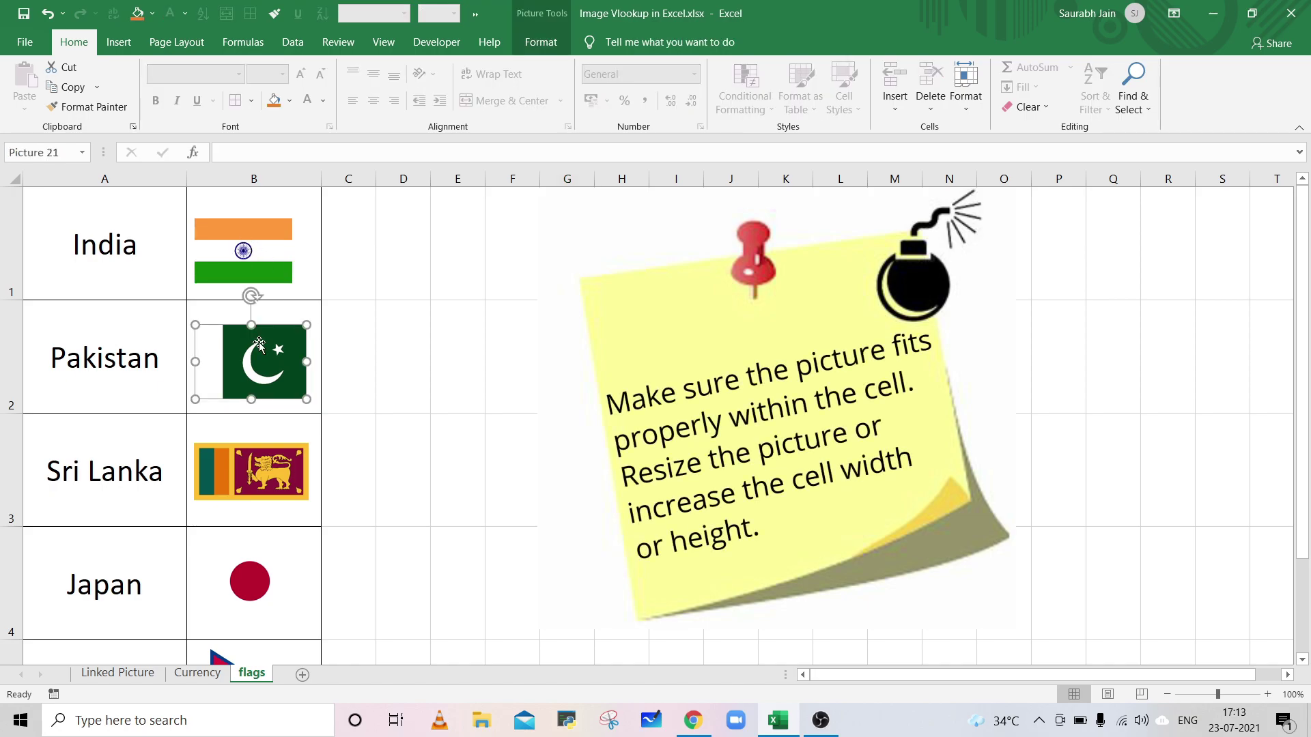
left_click(257, 459)
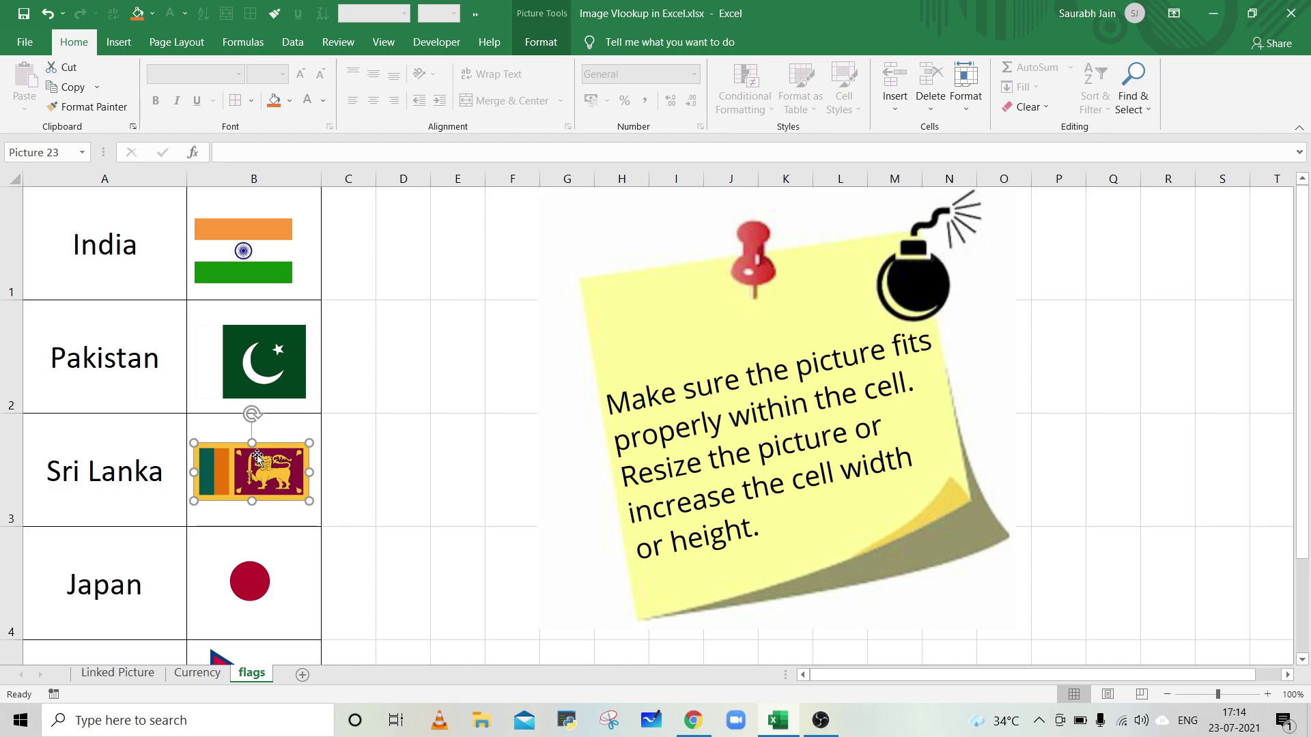
left_click(290, 372)
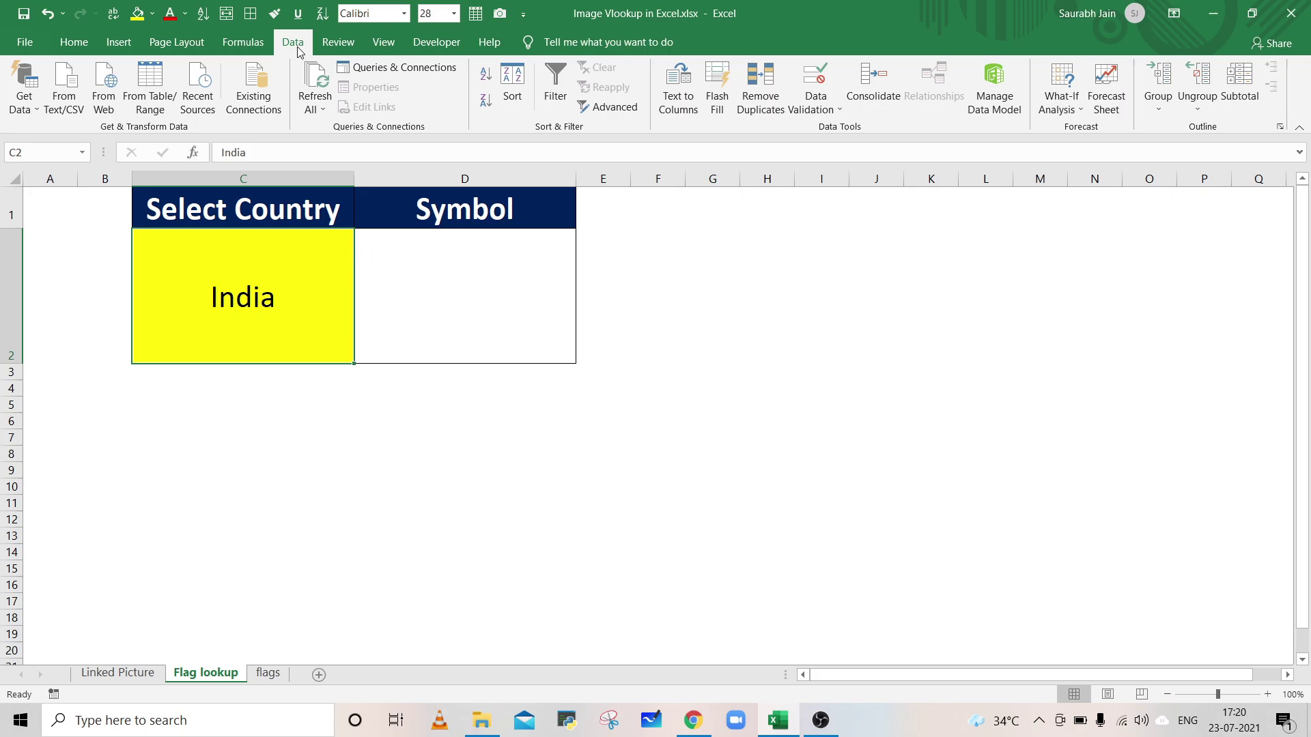
Step: Add a List data validation to cell C2 of Flag lookup with source =flags!$A$1:$A$6, and open its dropdown
left_click(822, 111)
left_click(836, 127)
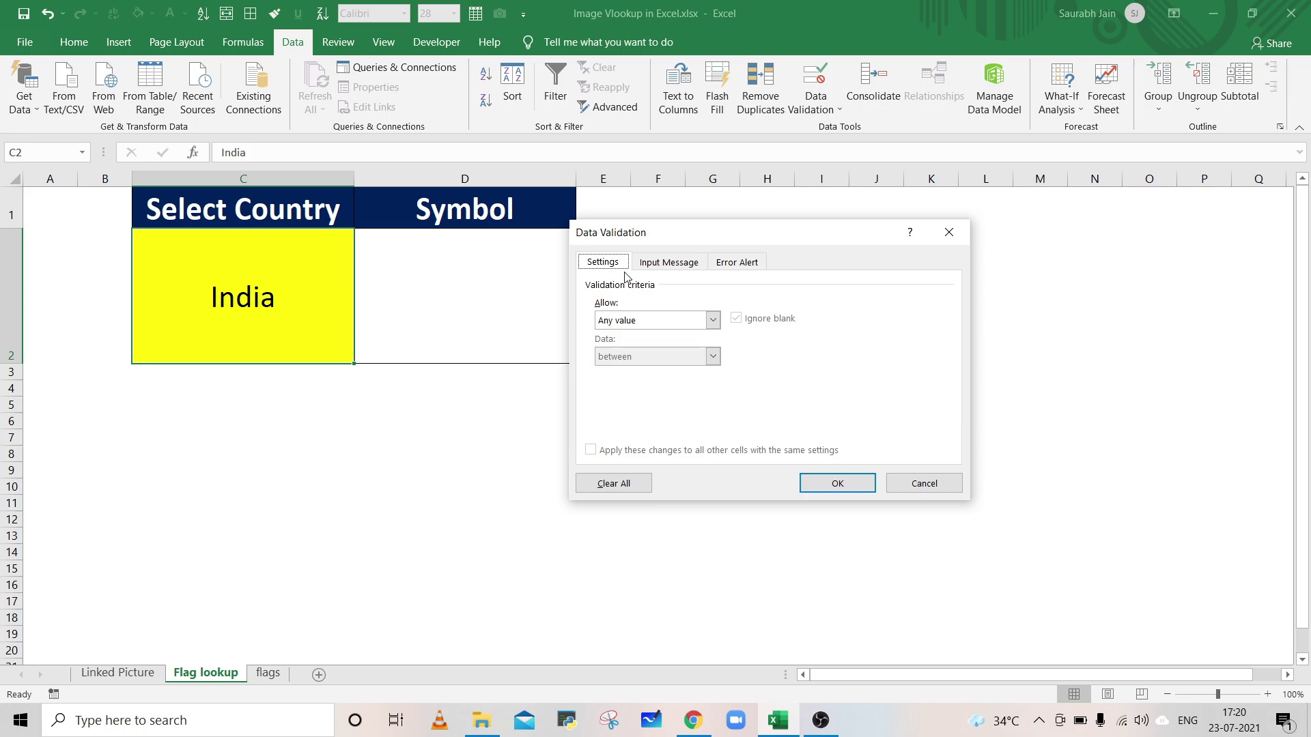
left_click(635, 320)
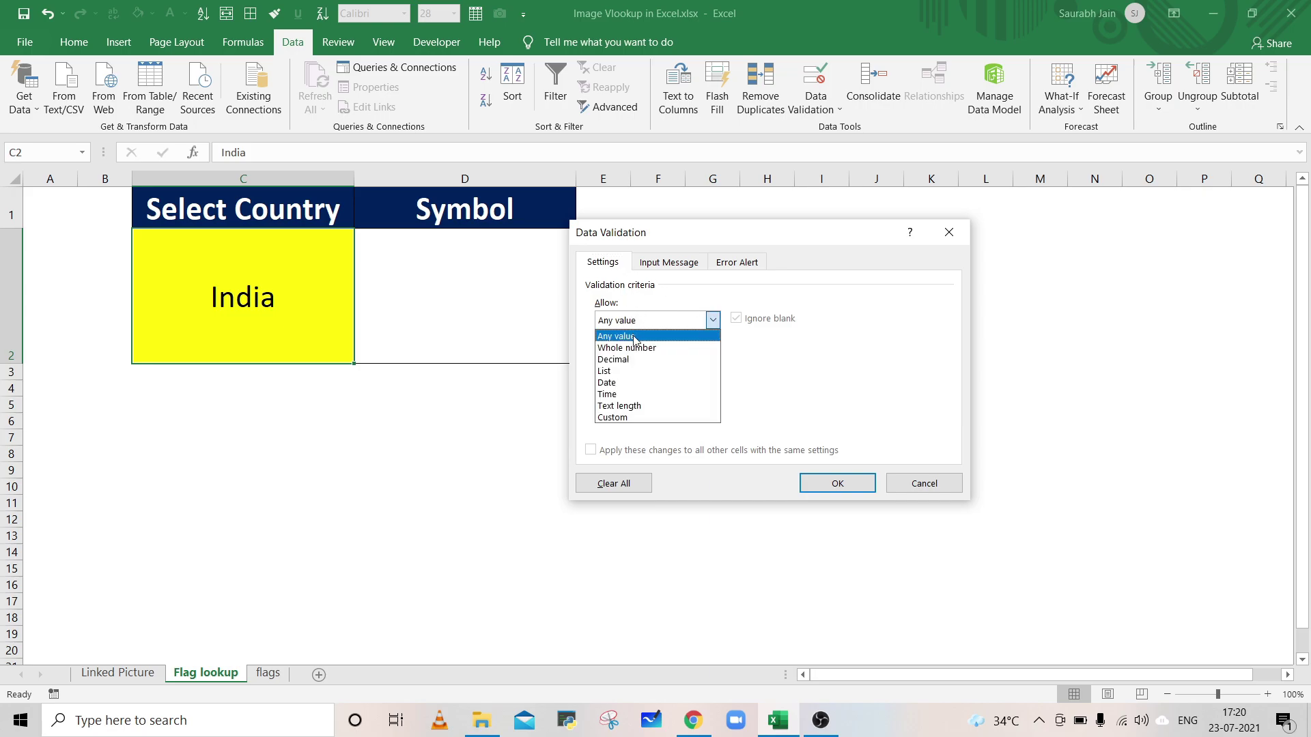
left_click(635, 372)
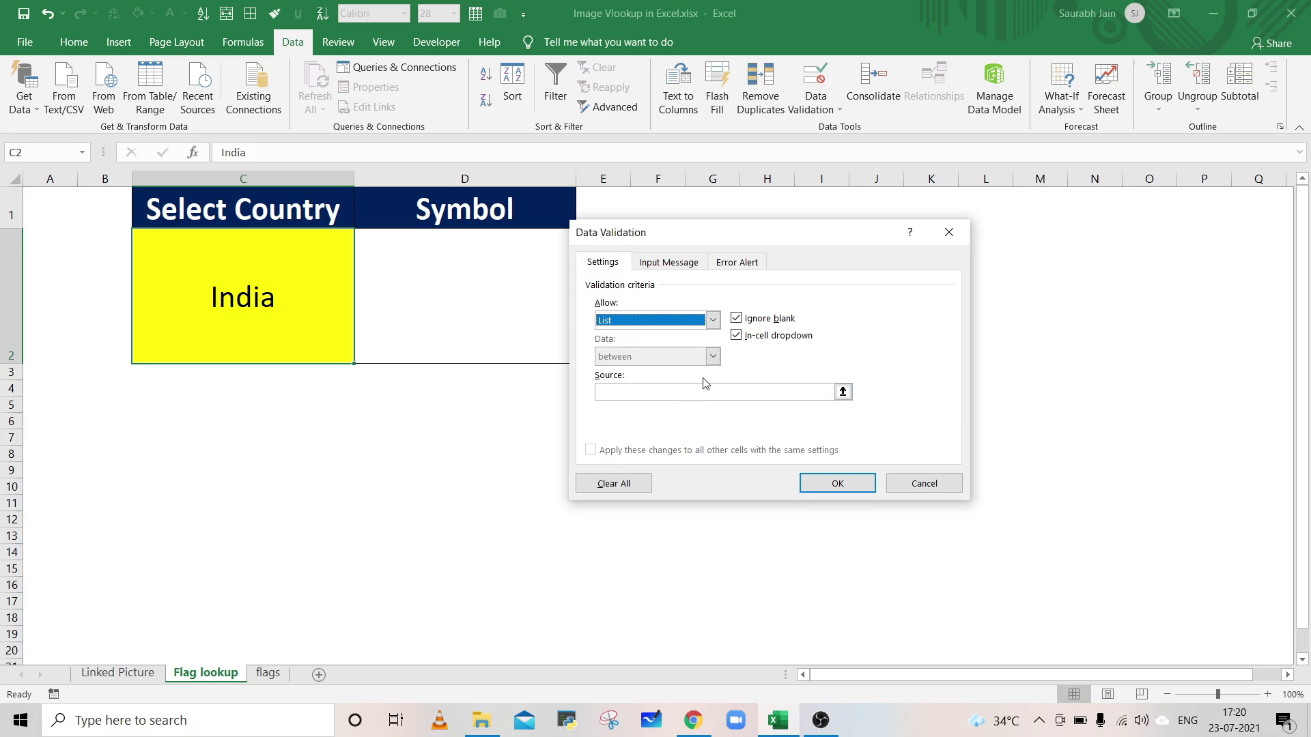
left_click(680, 395)
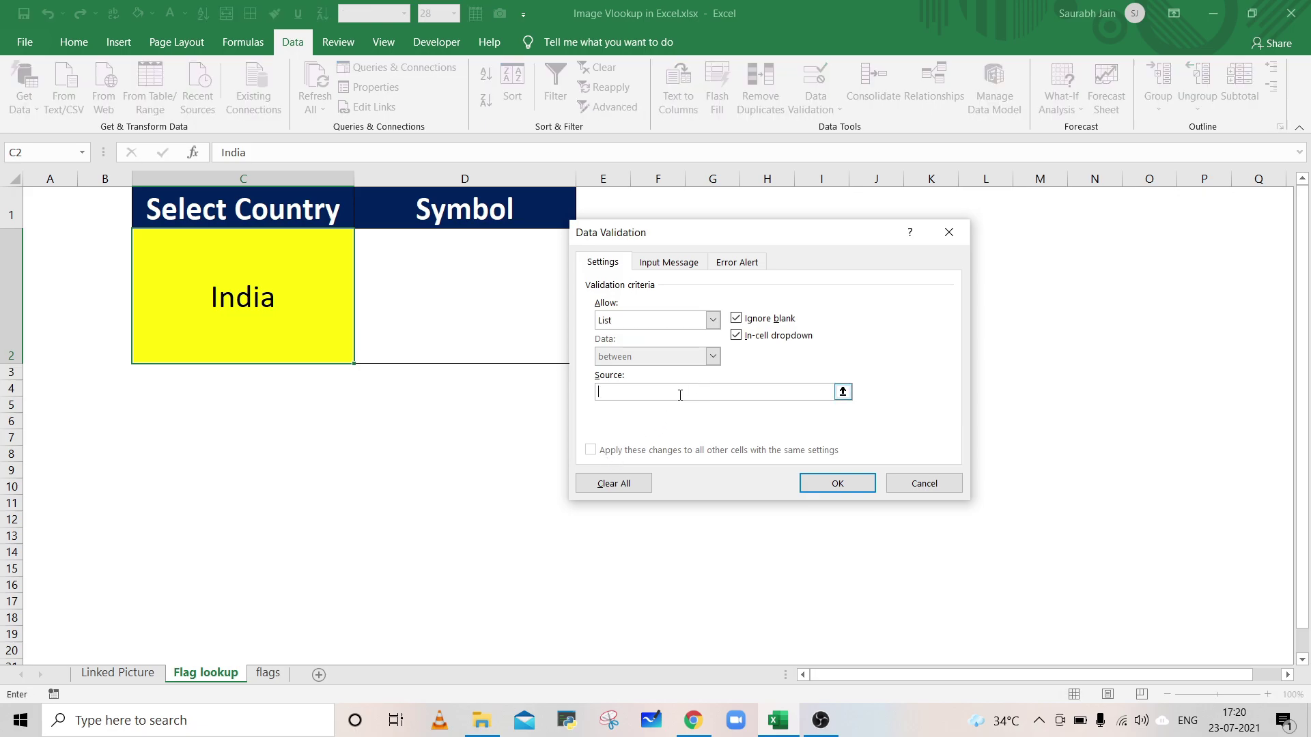
left_click(843, 391)
left_click(268, 673)
left_click_drag(103, 246, 79, 584)
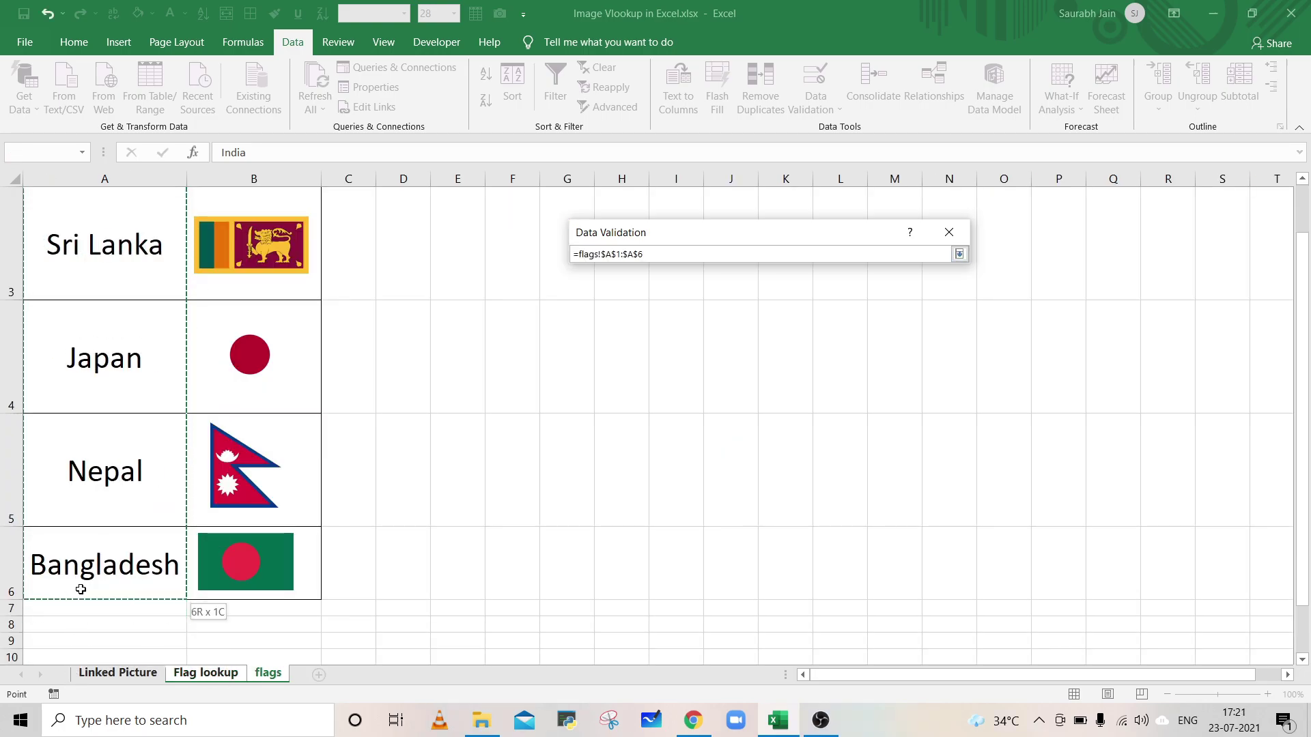
key("Return")
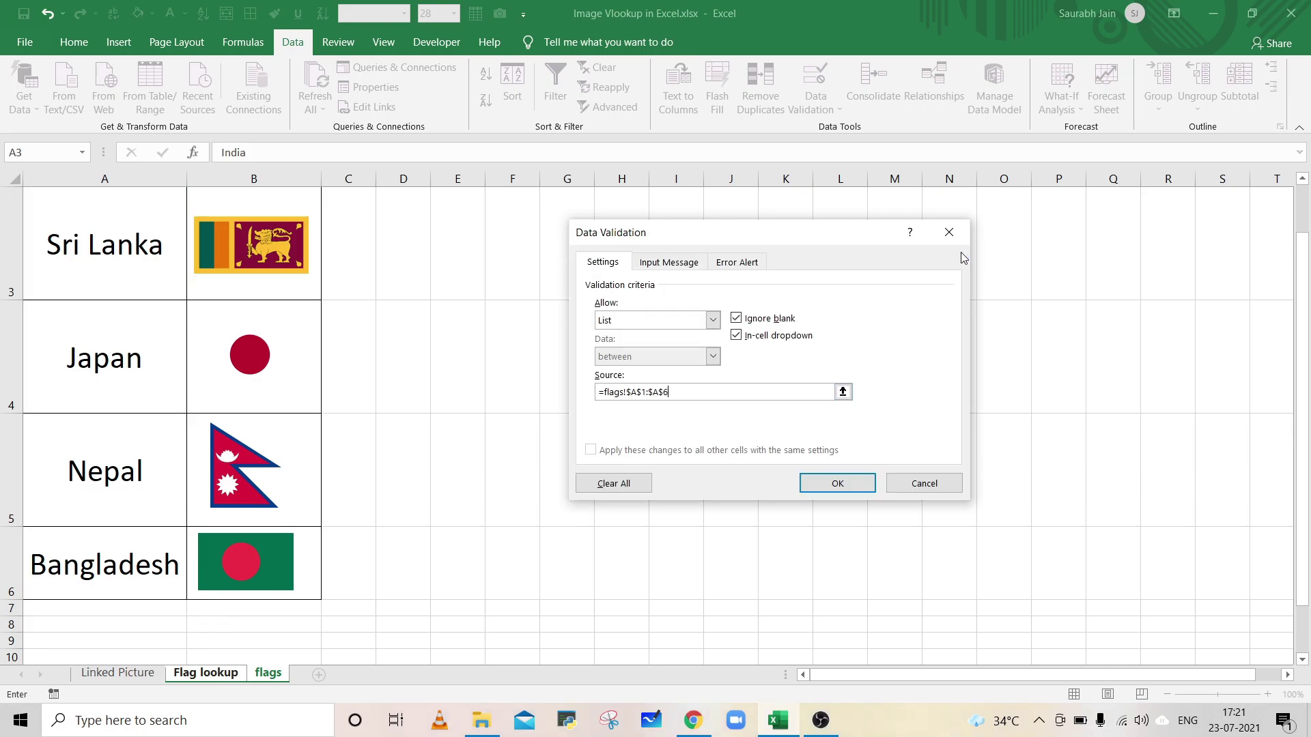
left_click(838, 483)
left_click(362, 356)
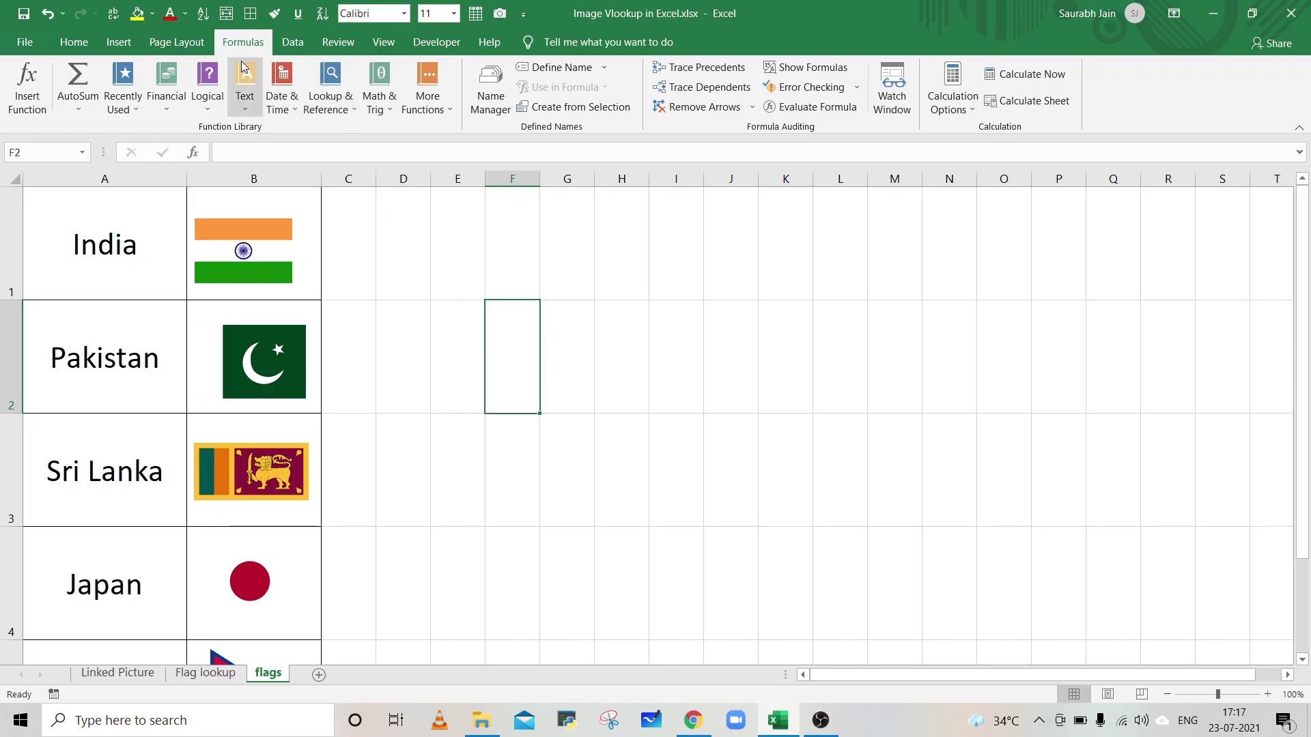
Step: Start a new defined name called flaglookup with Workbook scope
left_click(492, 108)
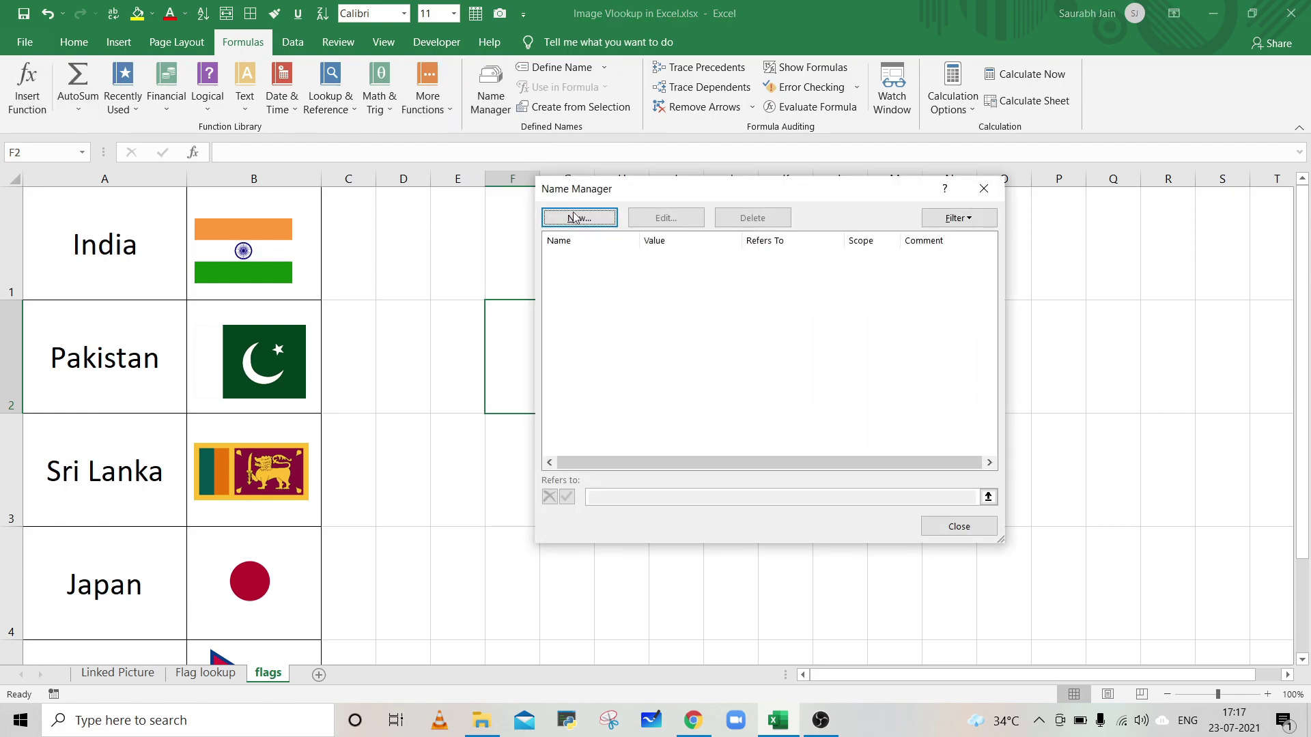
left_click(582, 219)
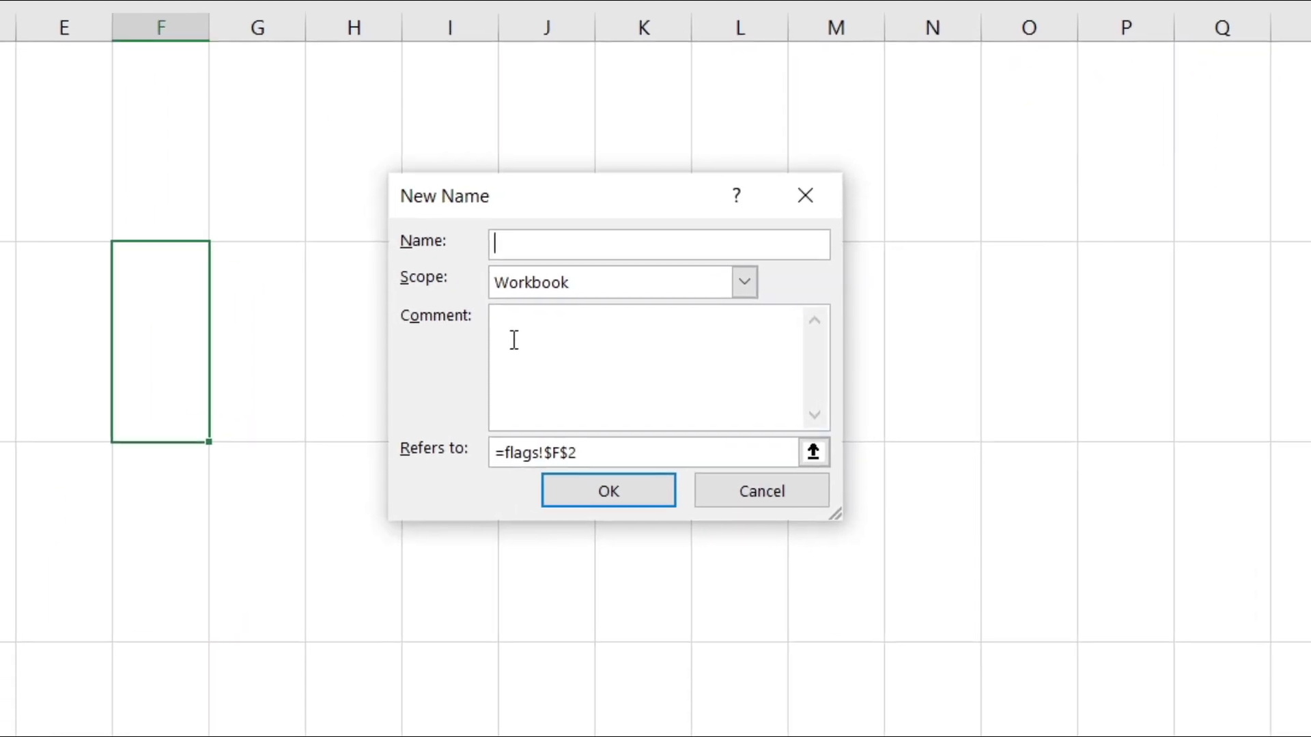
type("flaglooku")
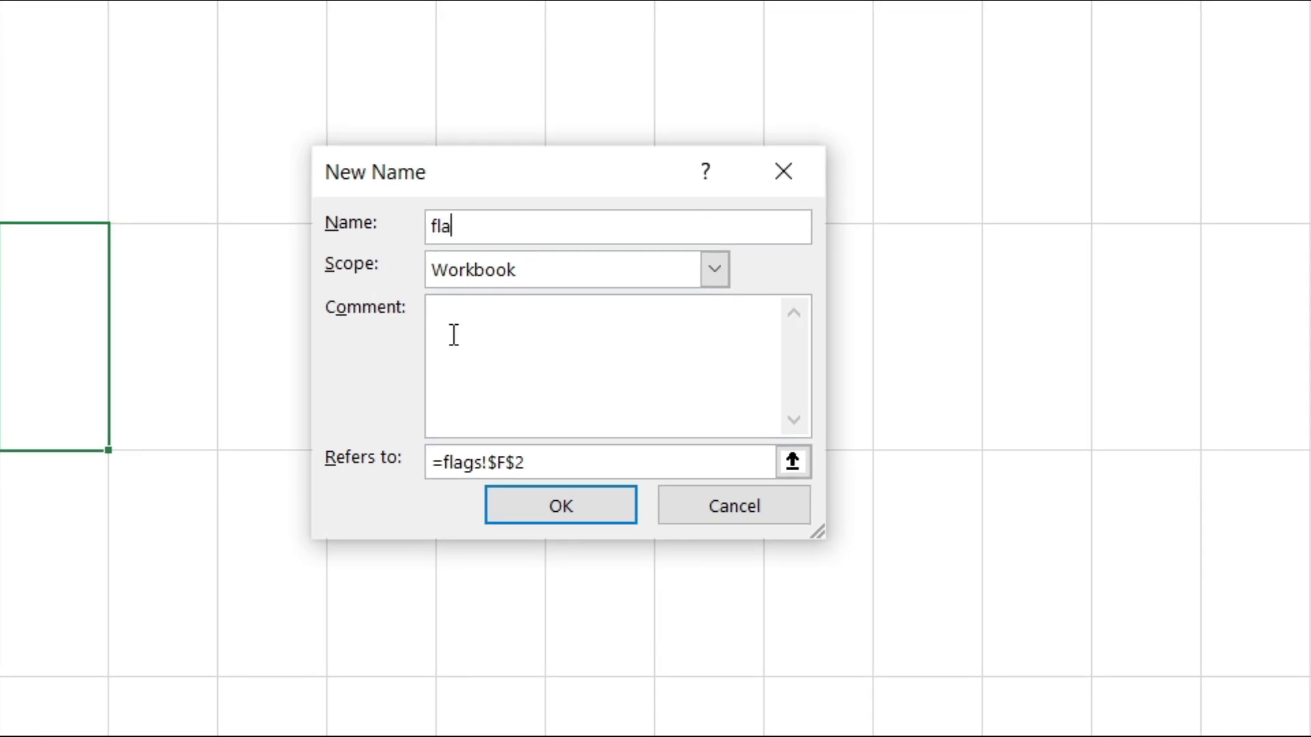
type("p")
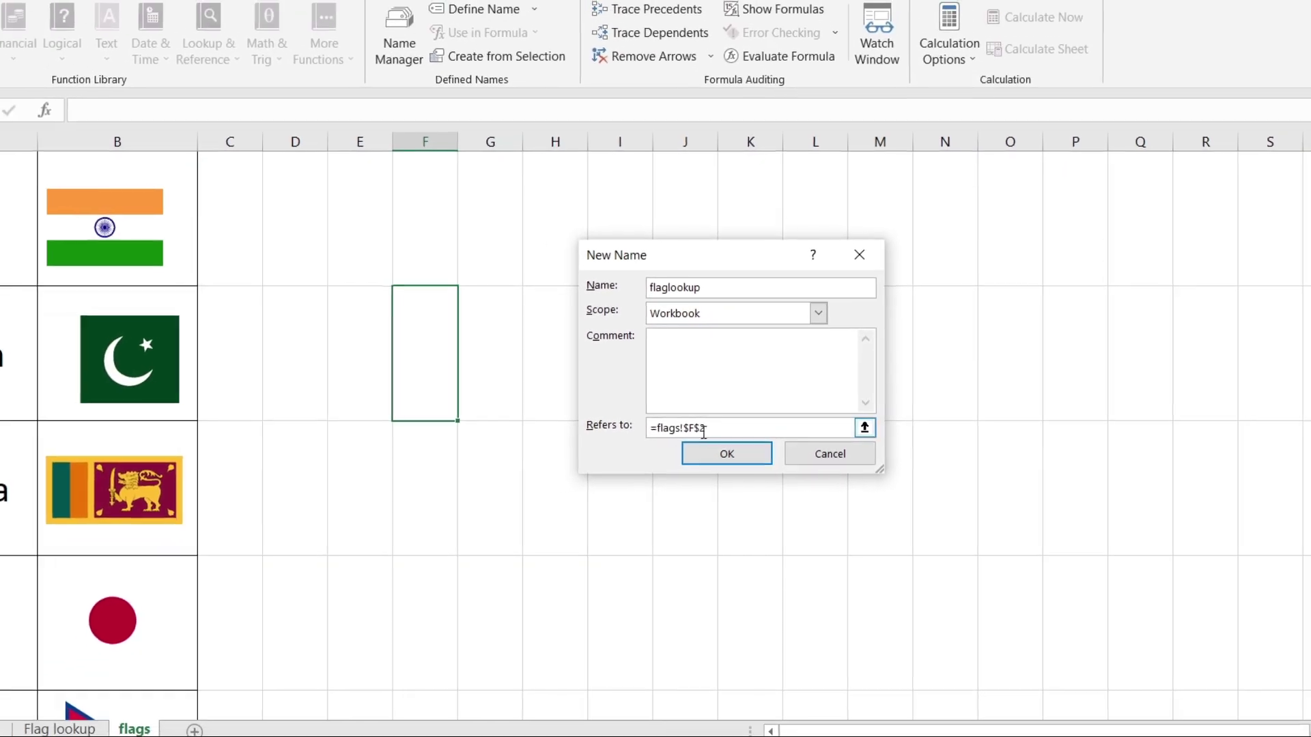
Step: Replace the name's reference with the start of an INDEX formula whose array is flags!$B$1:$B$6
left_click_drag(709, 431, 478, 404)
type("=inde")
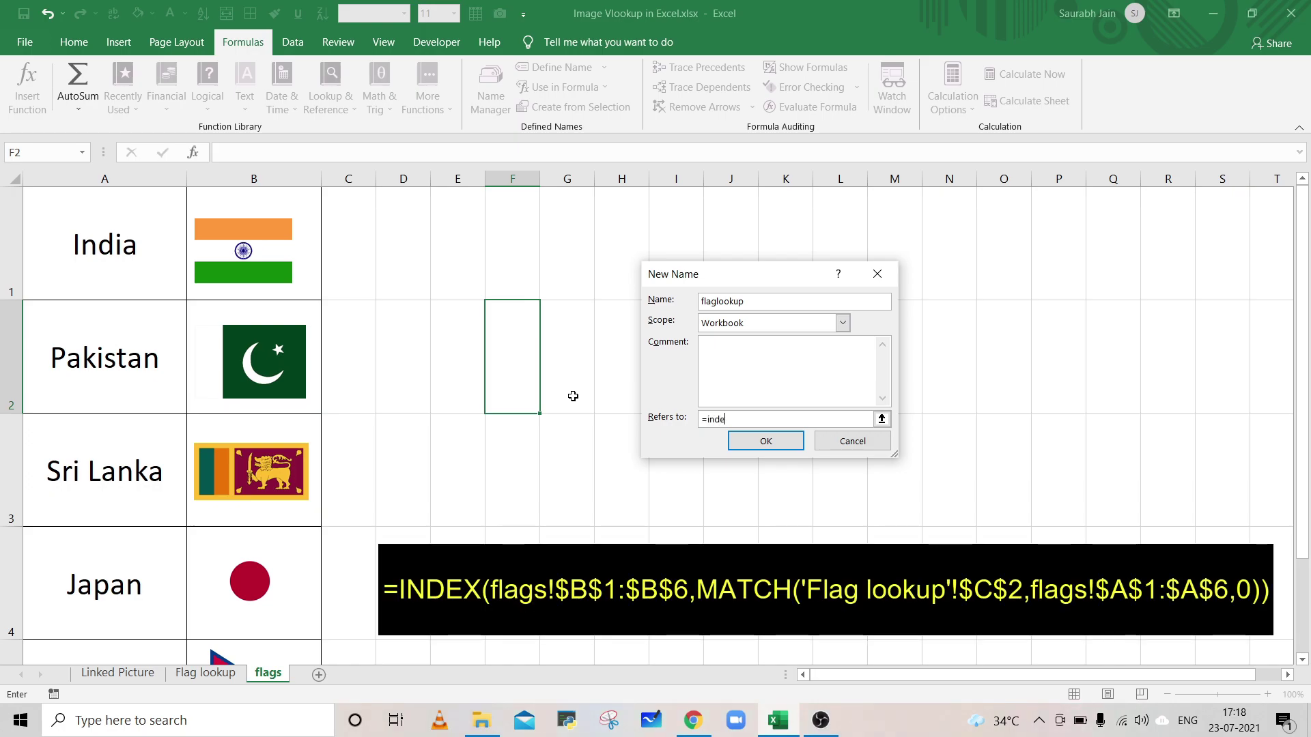
type("x(")
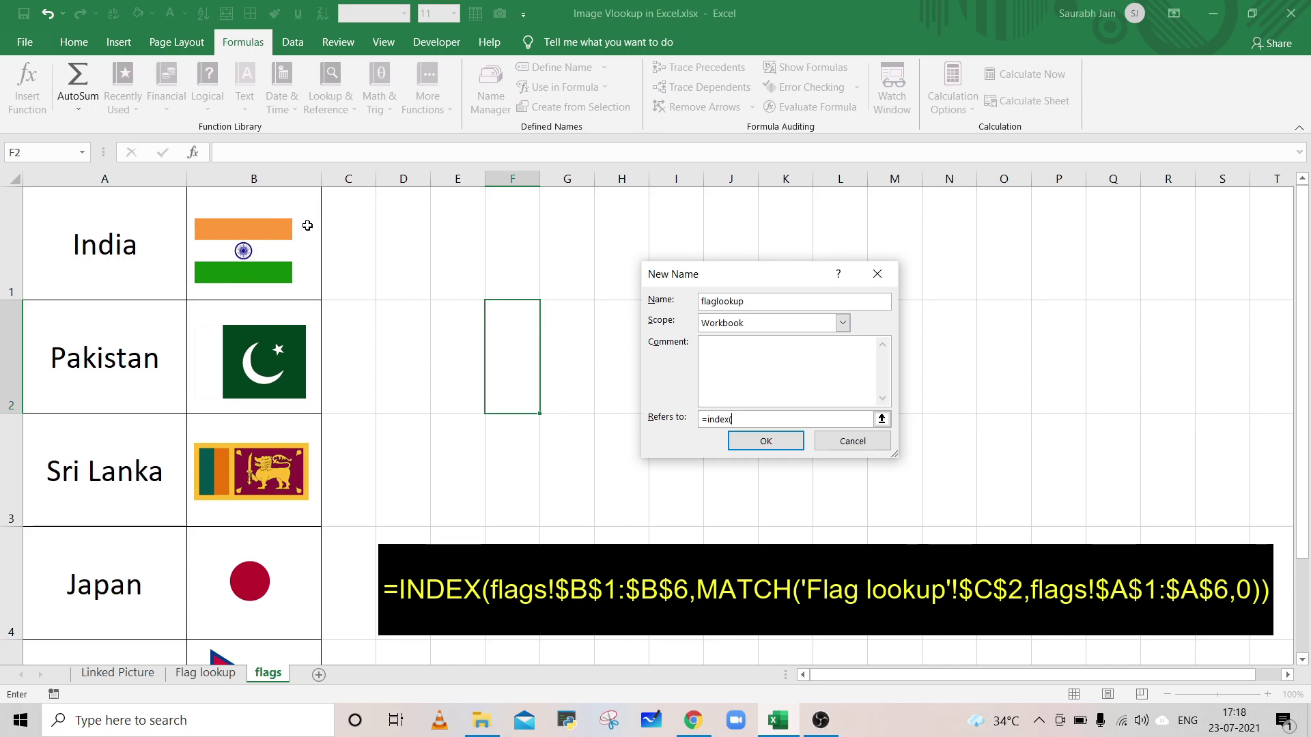
left_click_drag(315, 214, 320, 592)
type(",")
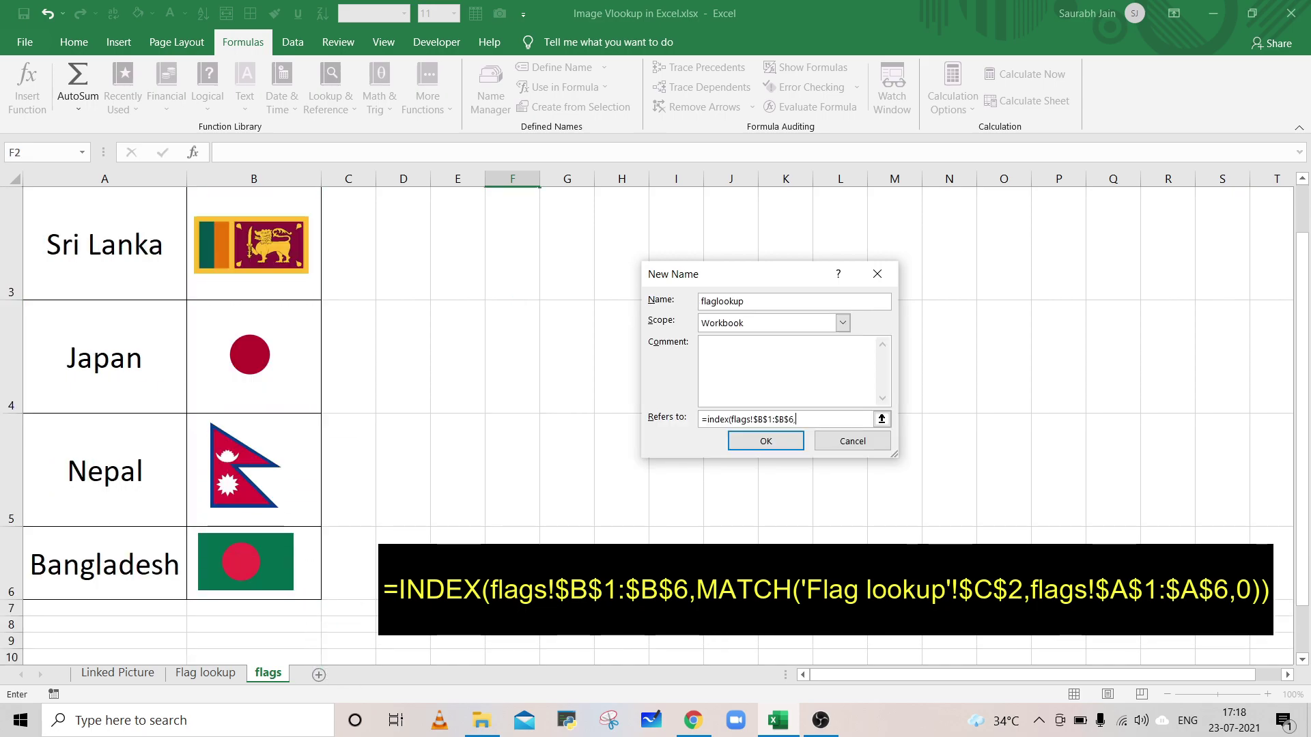
Step: Complete the formula with MATCH('Flag lookup'!$C$2,flags!$A$1:$A$6,0), save the flaglookup name and close the Name Manager
type("match")
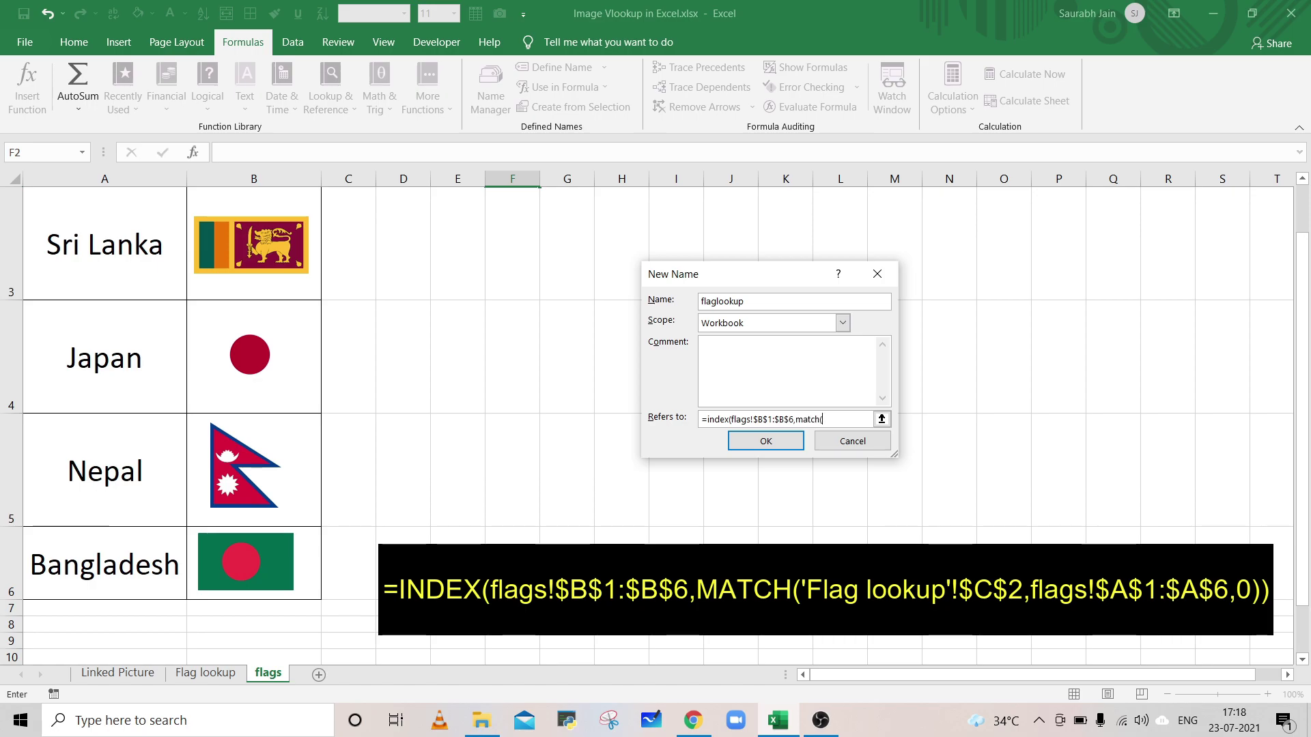
type("(")
left_click(215, 679)
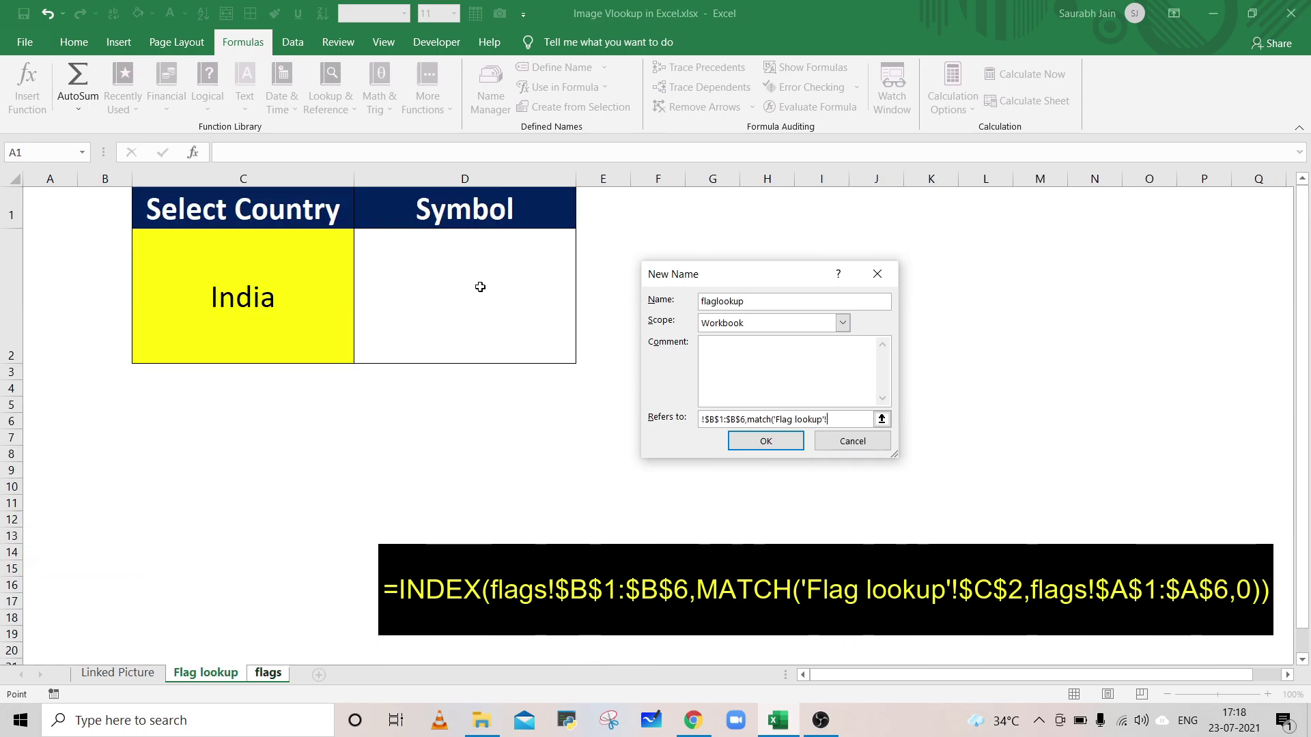
left_click(220, 321)
type(",")
left_click(273, 674)
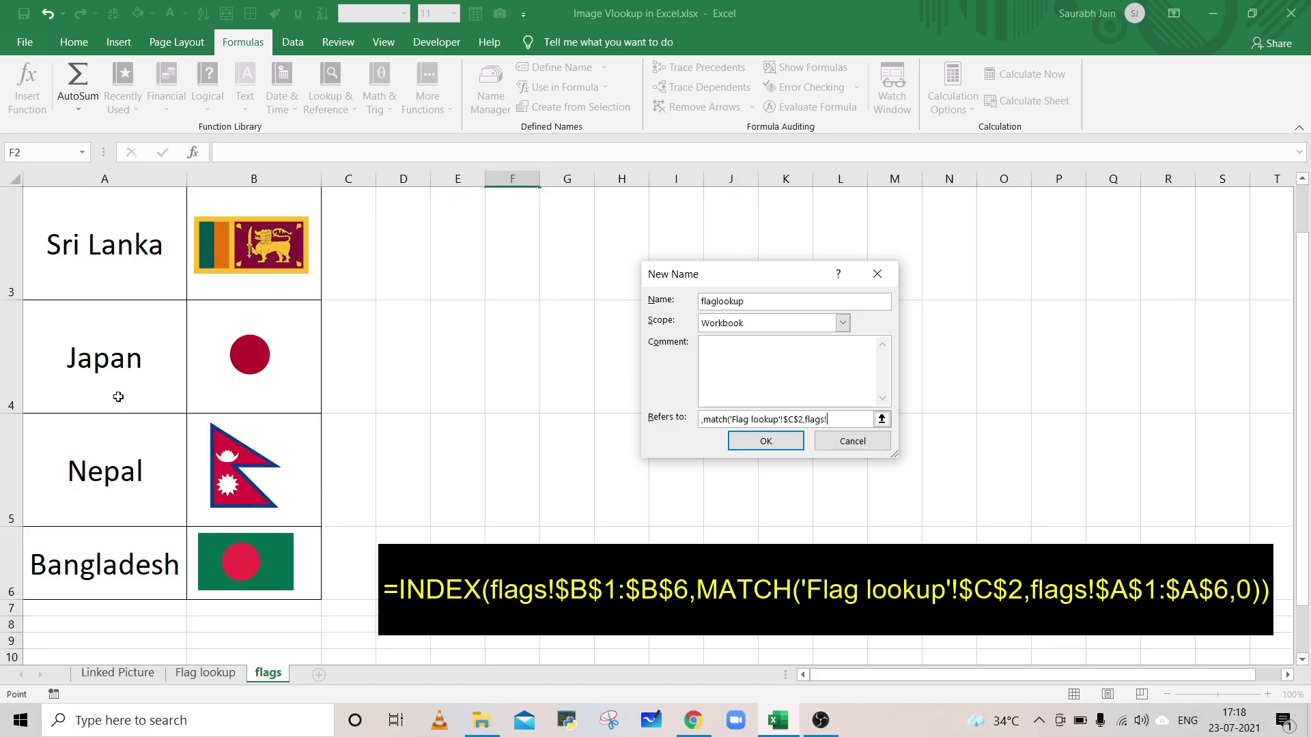
scroll(112, 375, "up", 1)
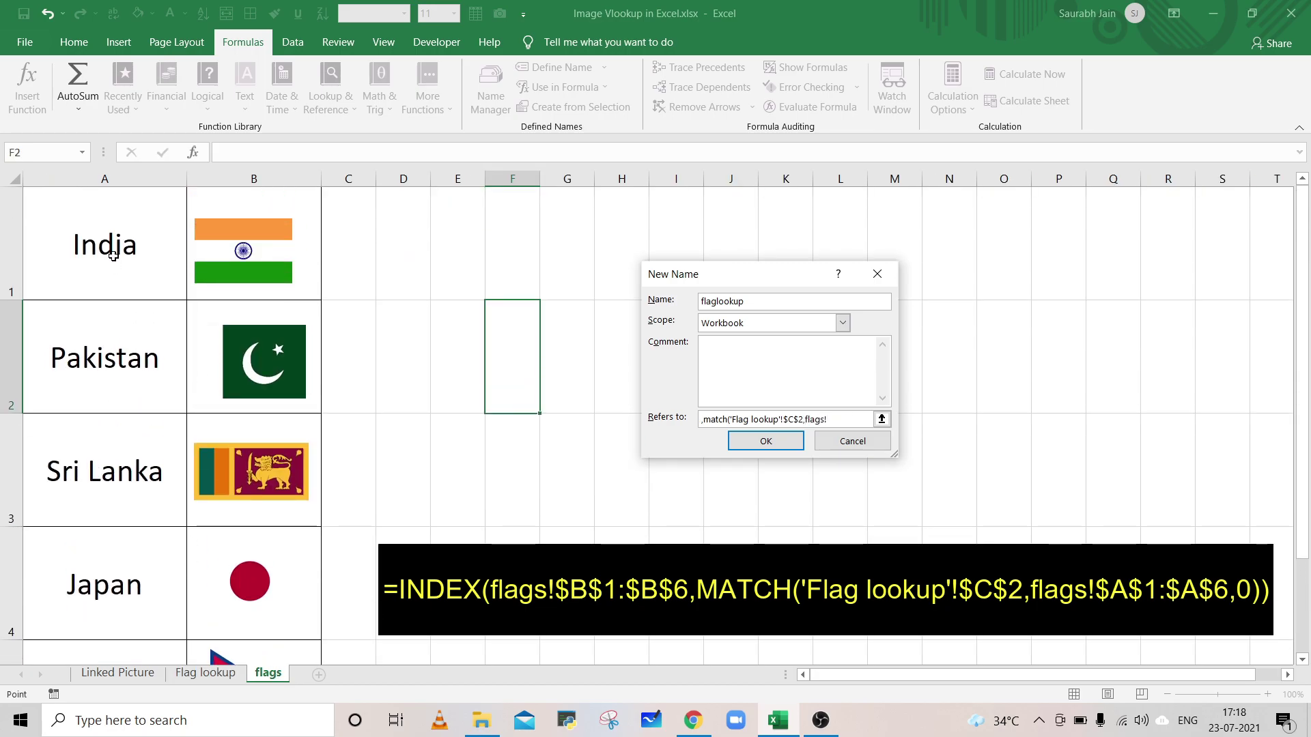
left_click_drag(111, 246, 125, 581)
type(",0")
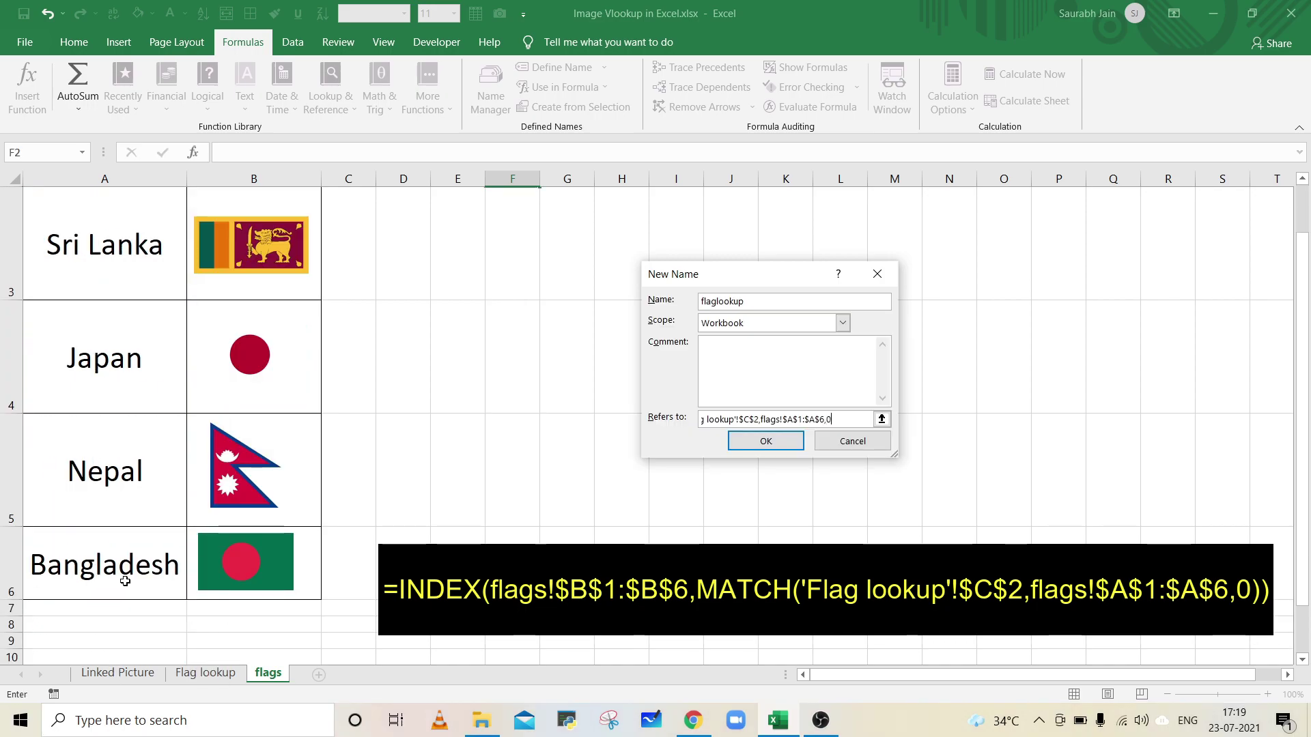
type(")")
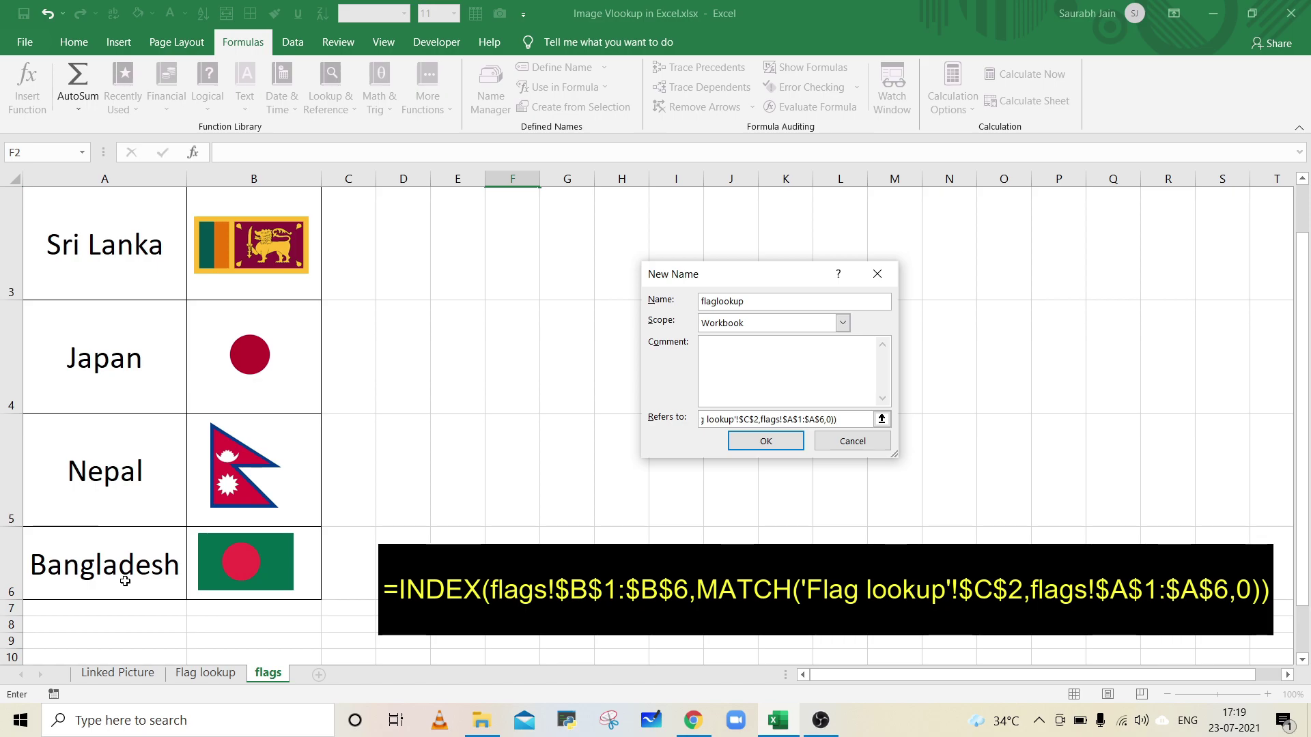
left_click(774, 445)
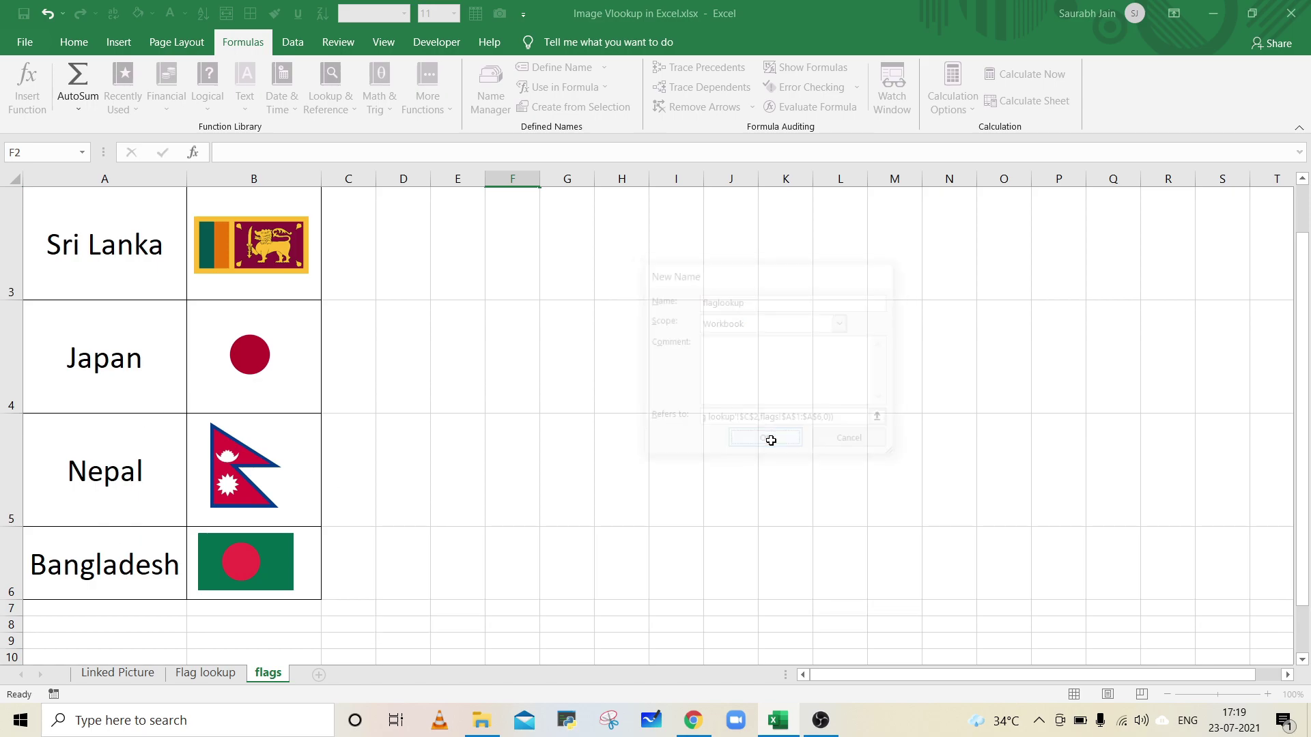
left_click(961, 529)
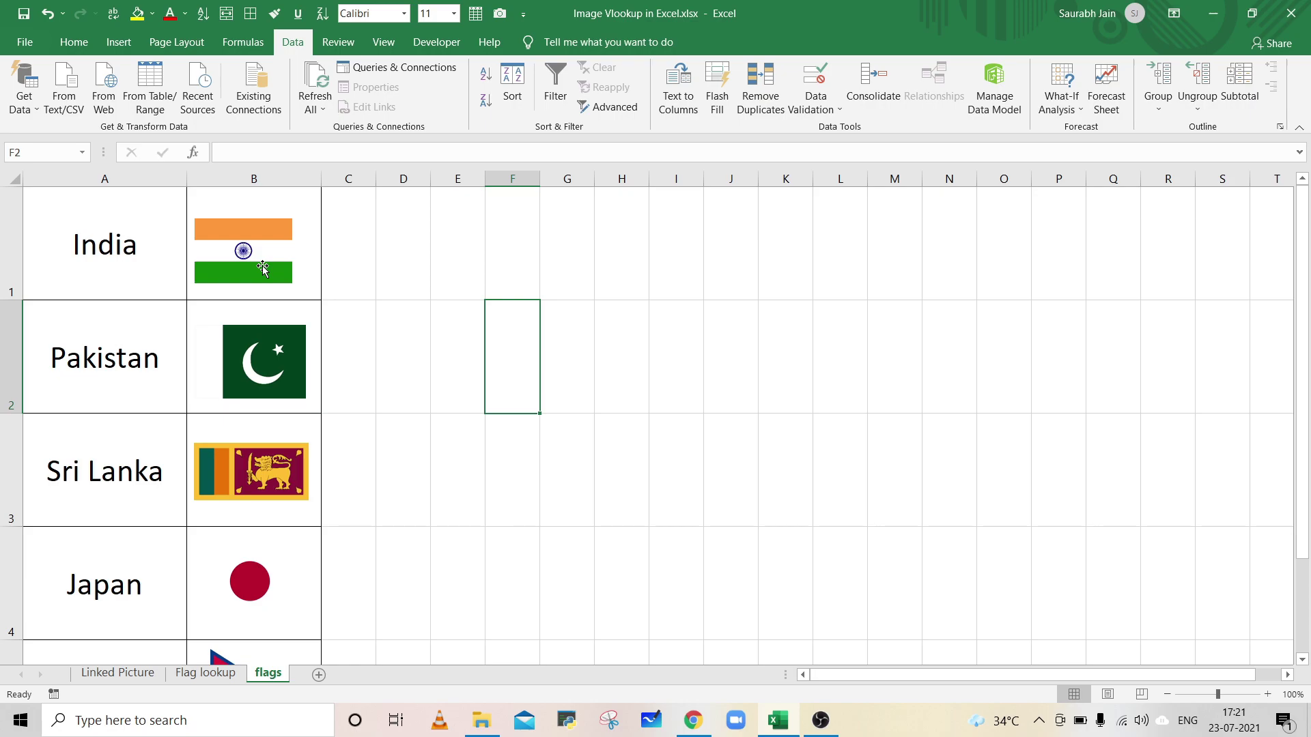
Step: Copy cell B1 of the flags sheet and paste it as a linked picture into cell D2 of Flag lookup
left_click(310, 207)
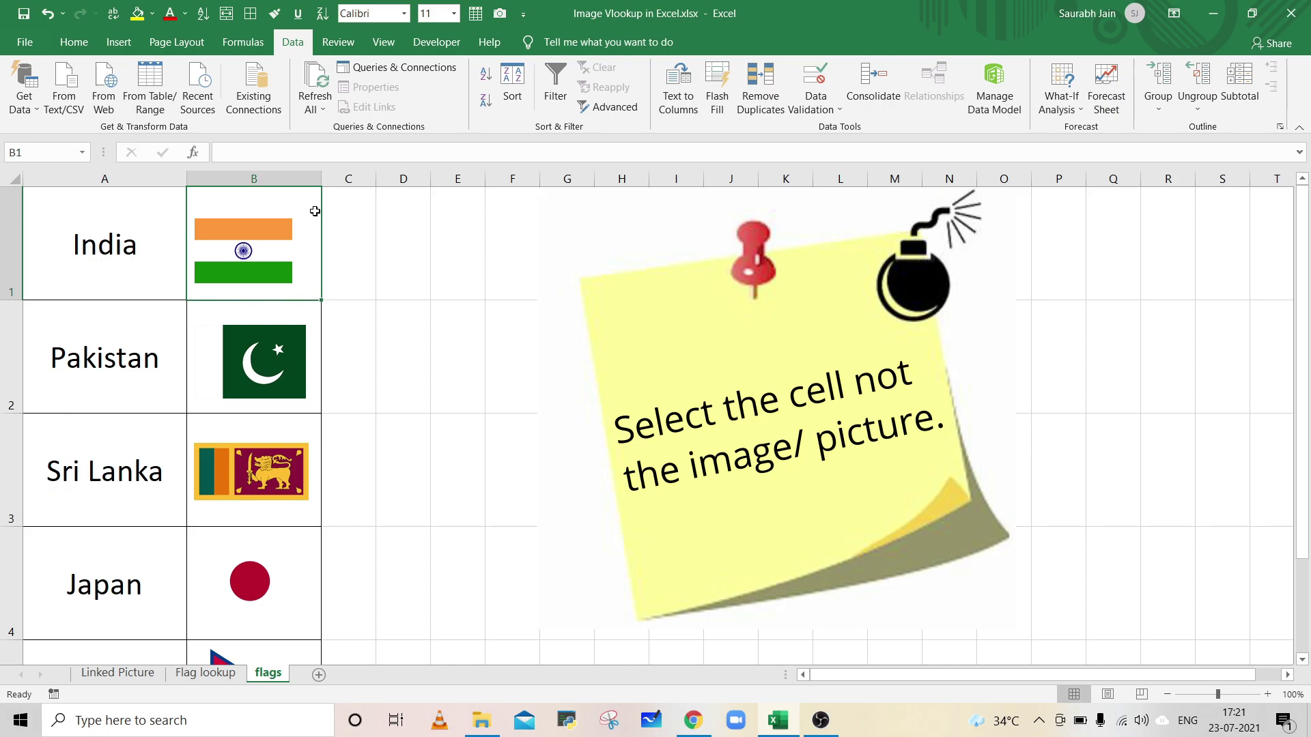
key("ctrl+c")
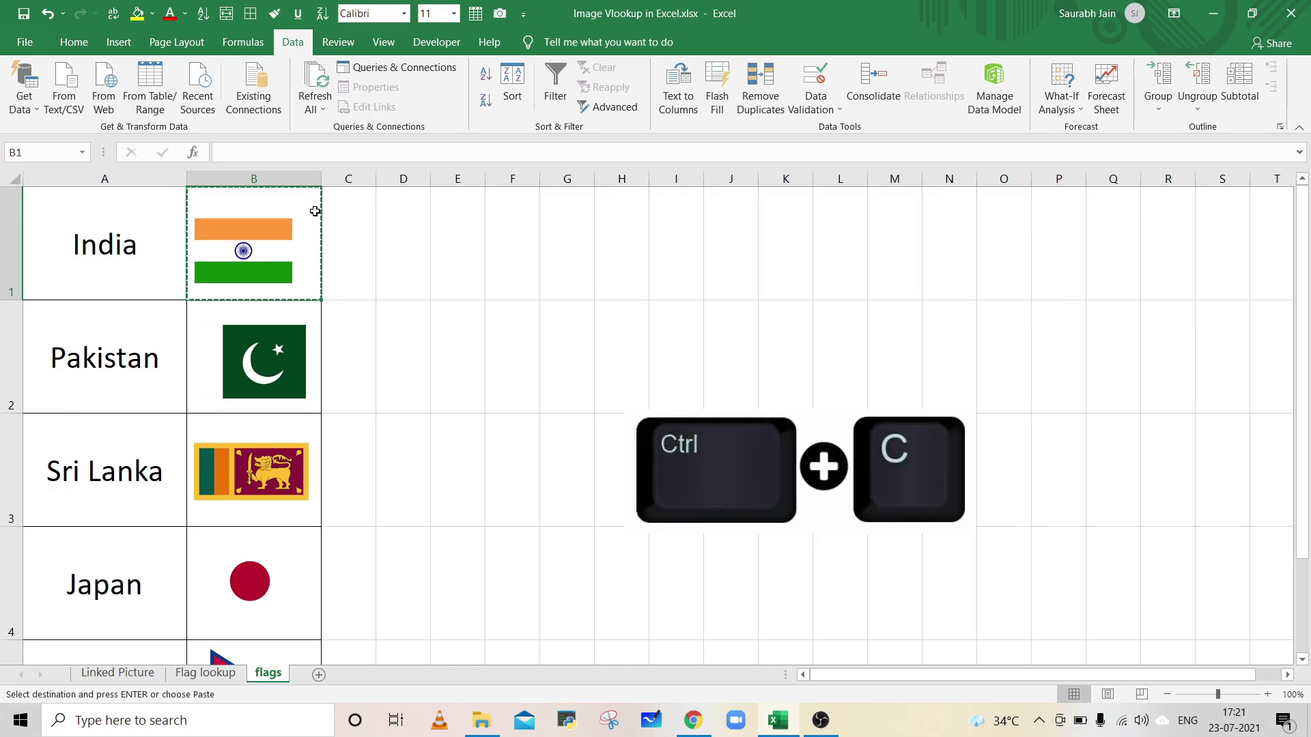
left_click(220, 674)
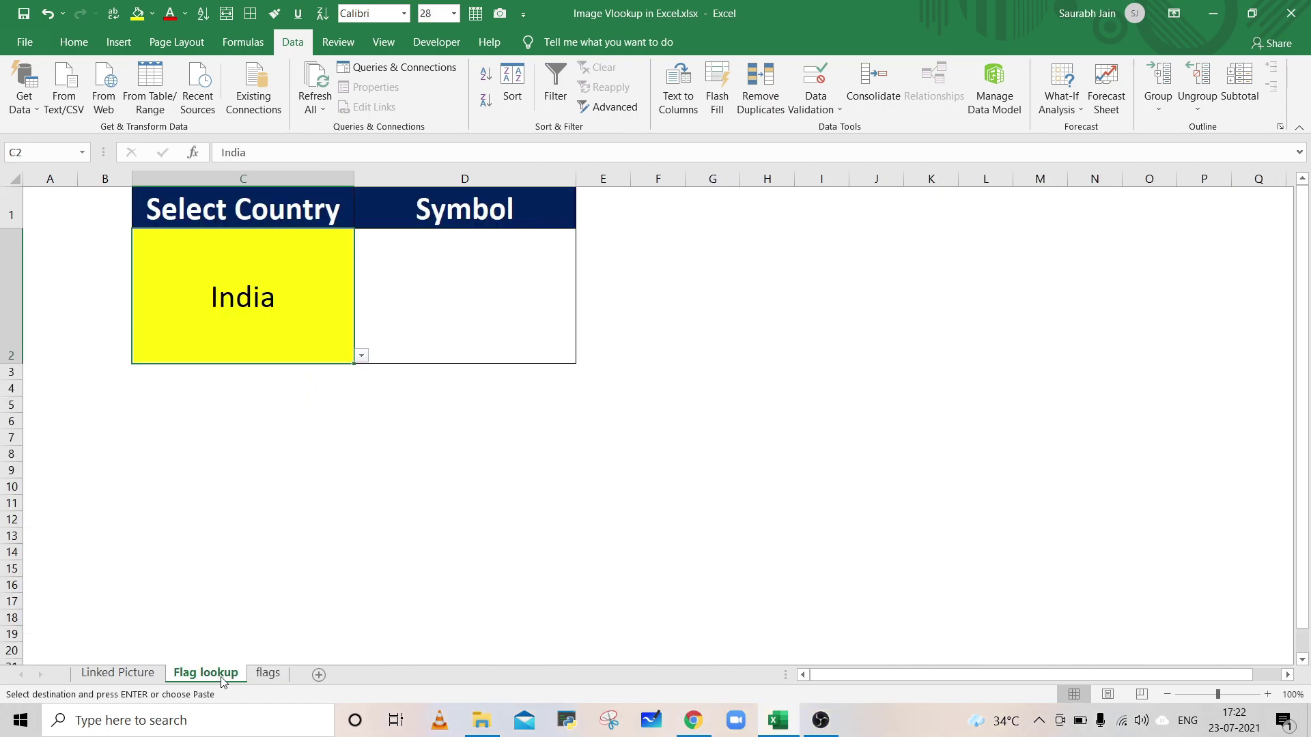
left_click(499, 311)
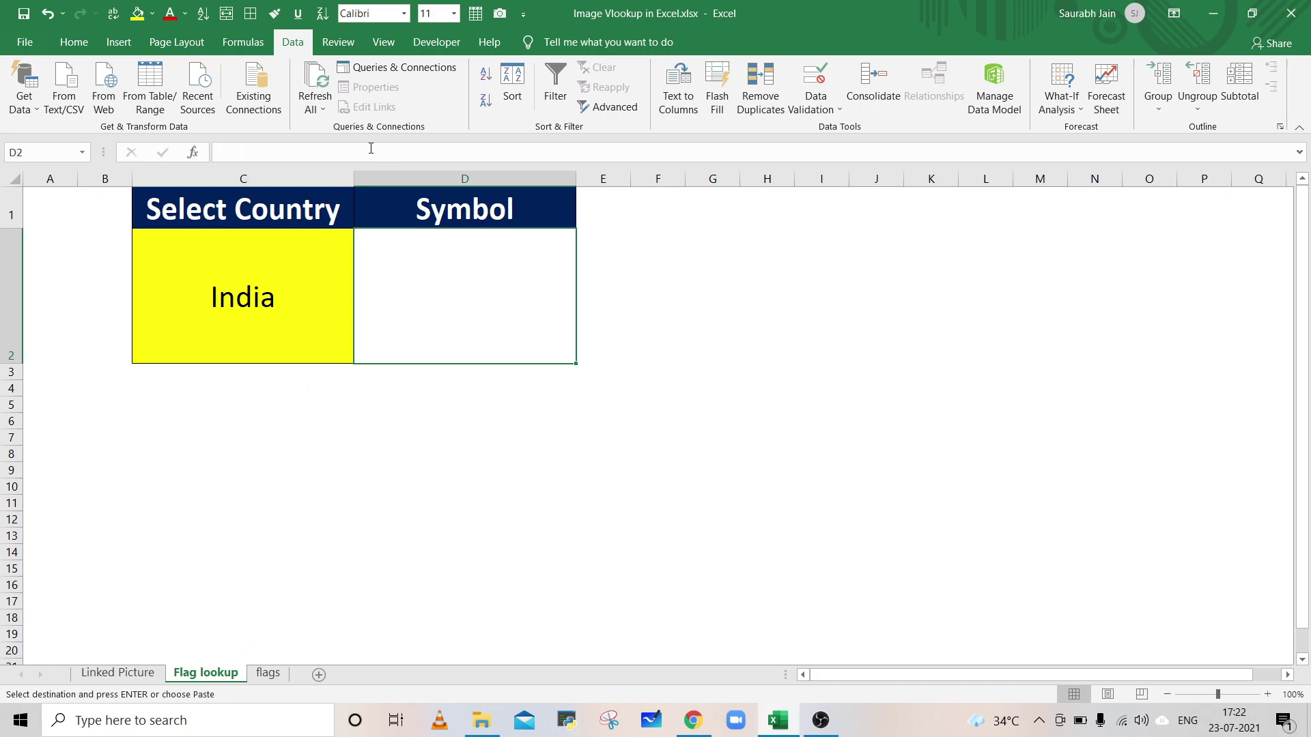
left_click(79, 44)
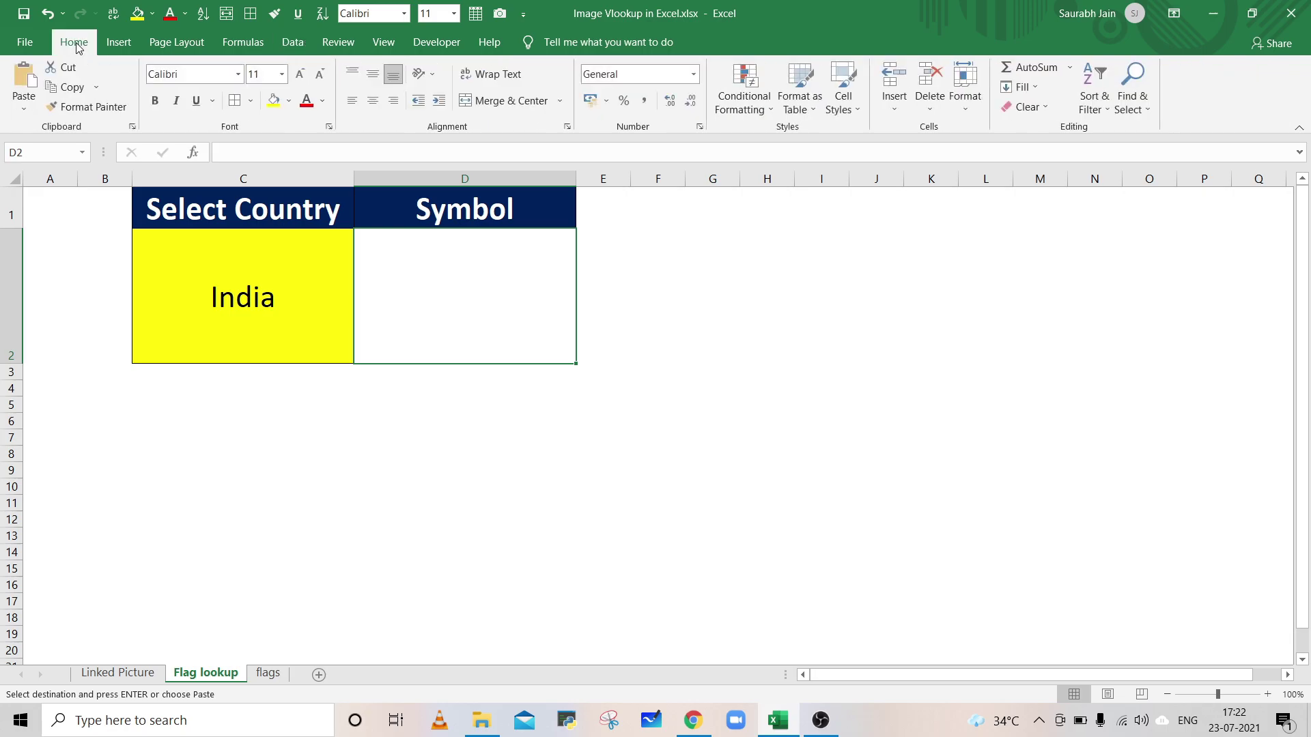
left_click(24, 110)
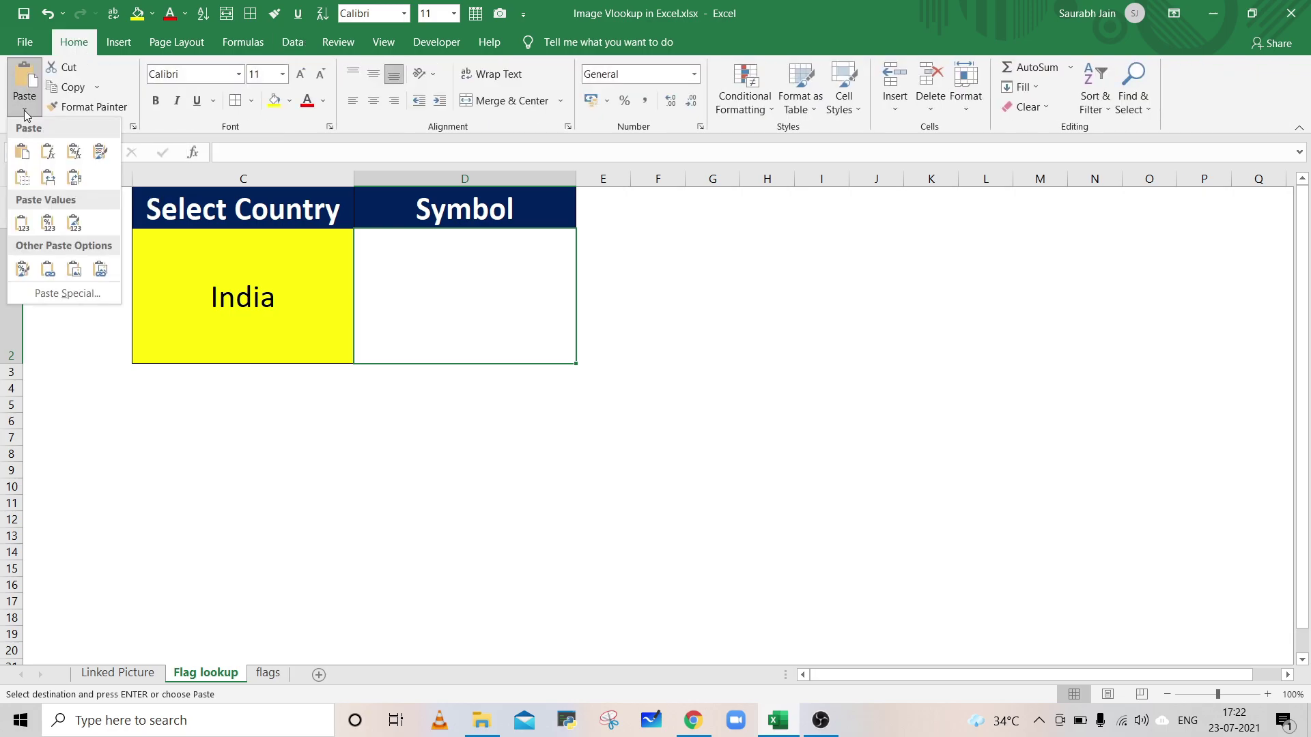
left_click(107, 280)
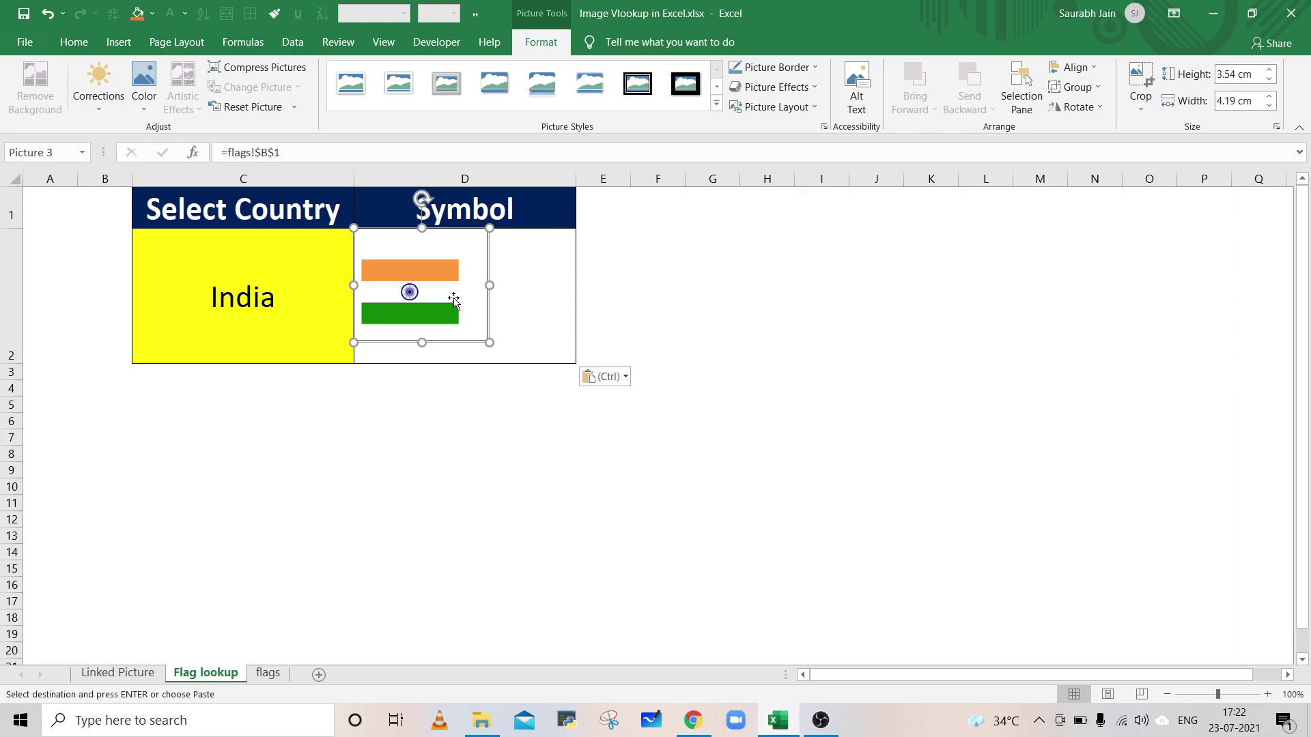
Step: Replace the linked picture's cell reference with the defined name, making its formula =flaglookup
left_click(294, 156)
left_click_drag(291, 155, 228, 154)
type("flag")
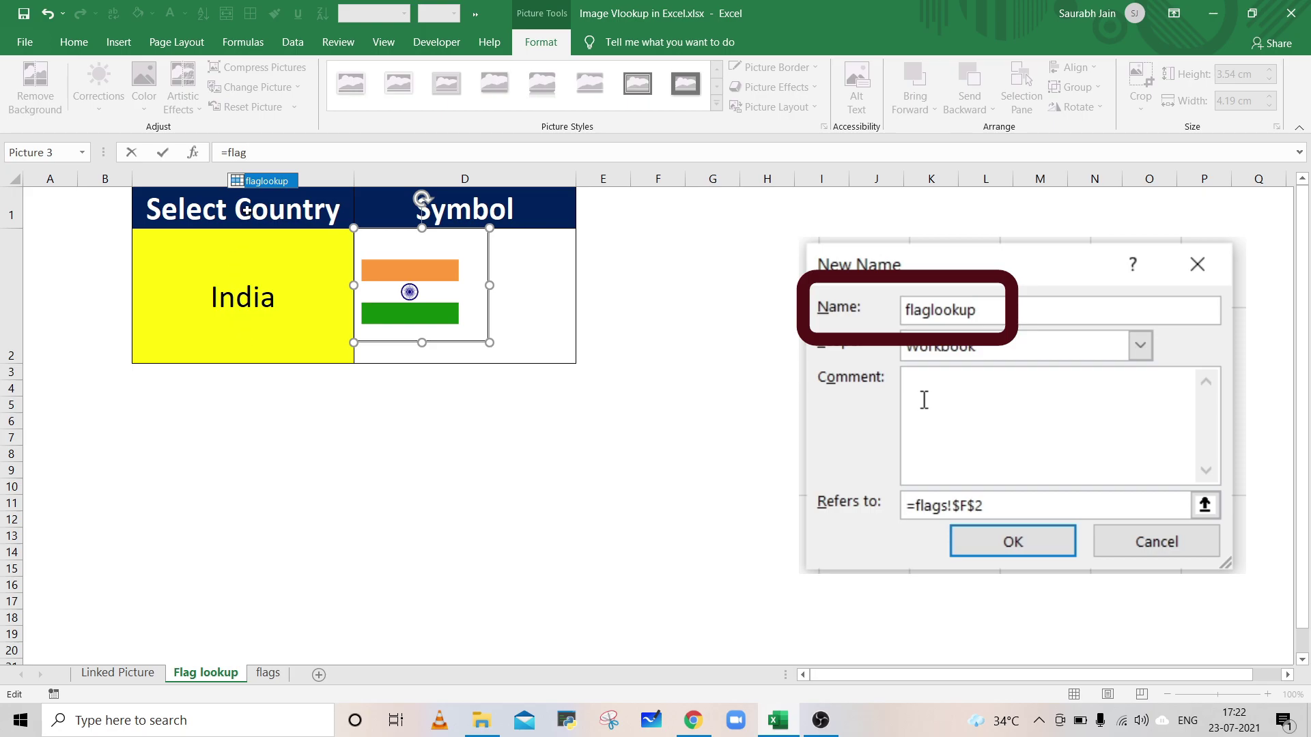
double_click(267, 180)
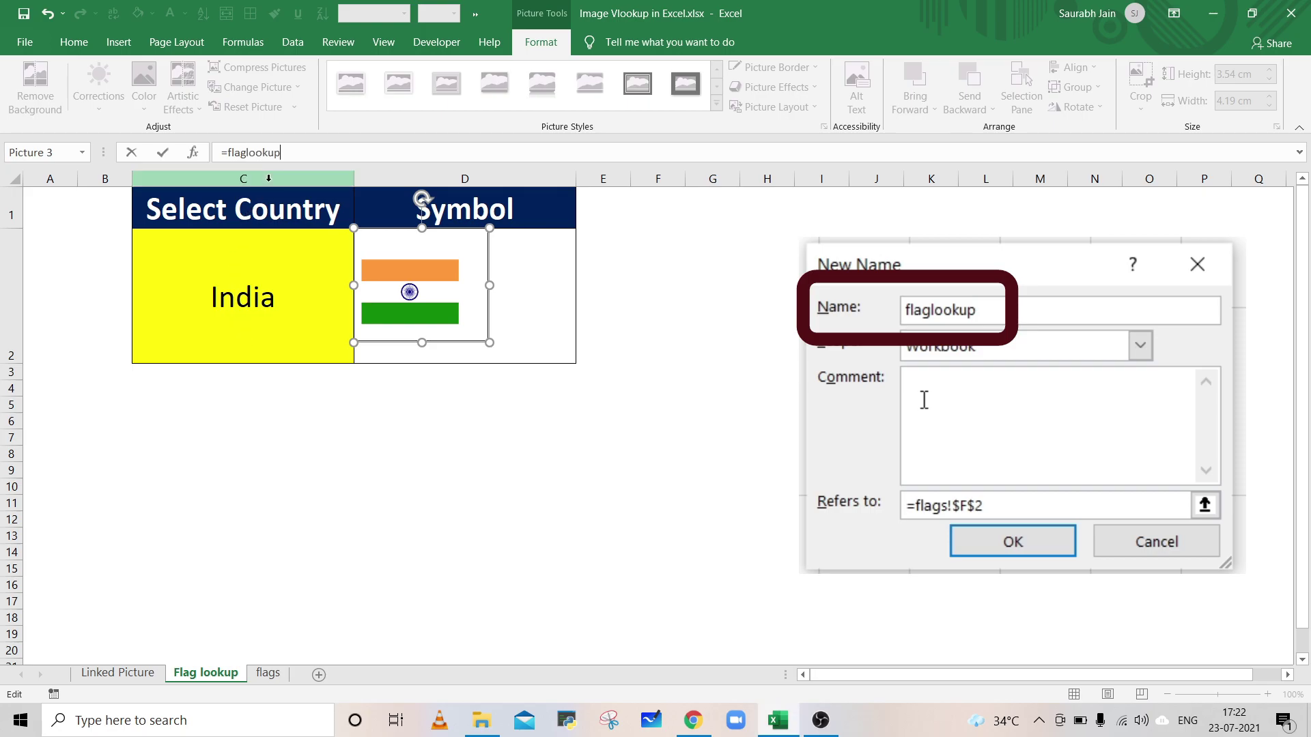
key("Return")
left_click(341, 503)
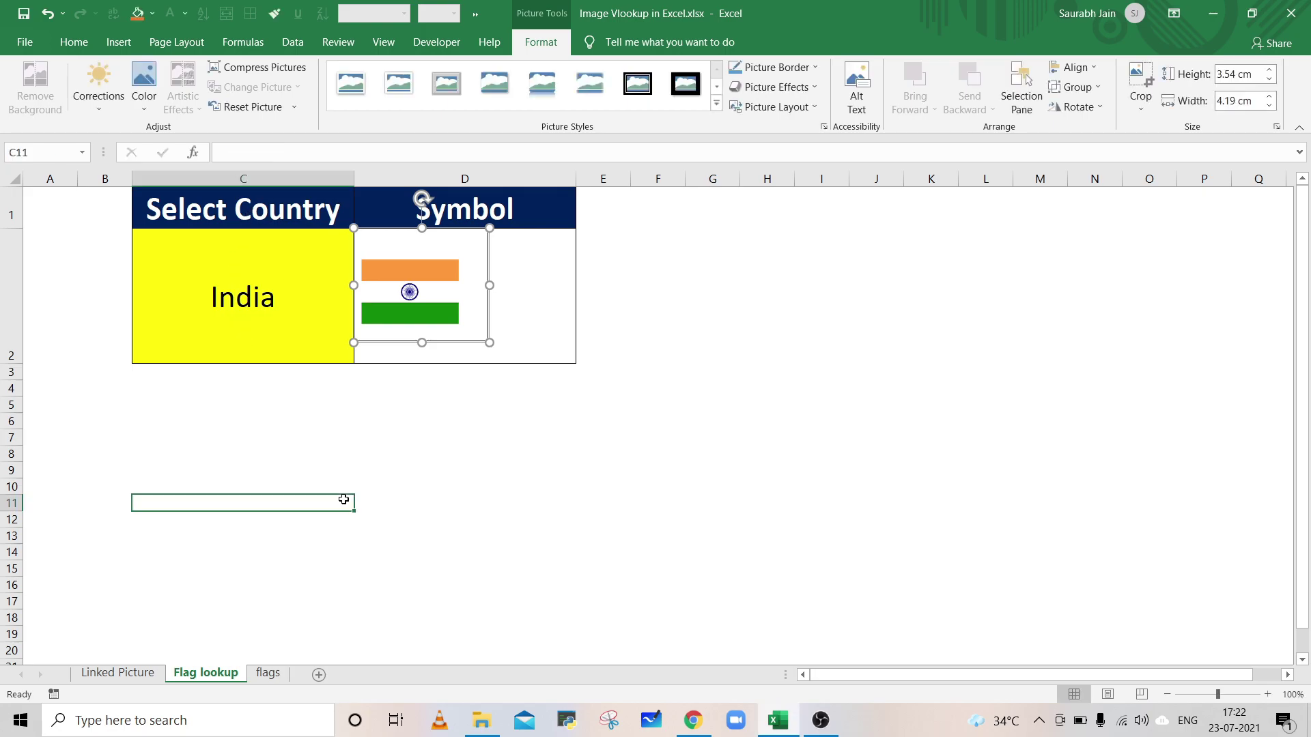
Step: Test the flag lookup by choosing Japan, Pakistan, Nepal and Bangladesh in turn from the country dropdown in C2
left_click(278, 339)
left_click(361, 356)
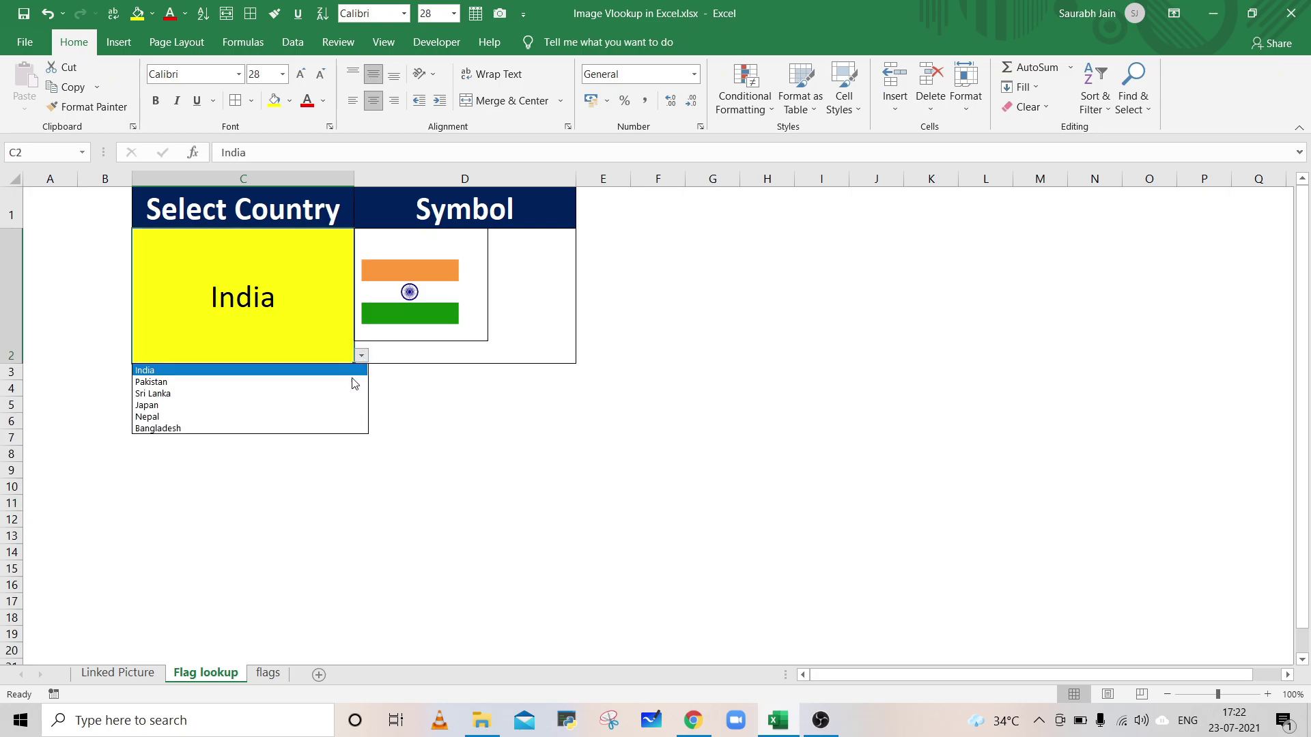
left_click(340, 403)
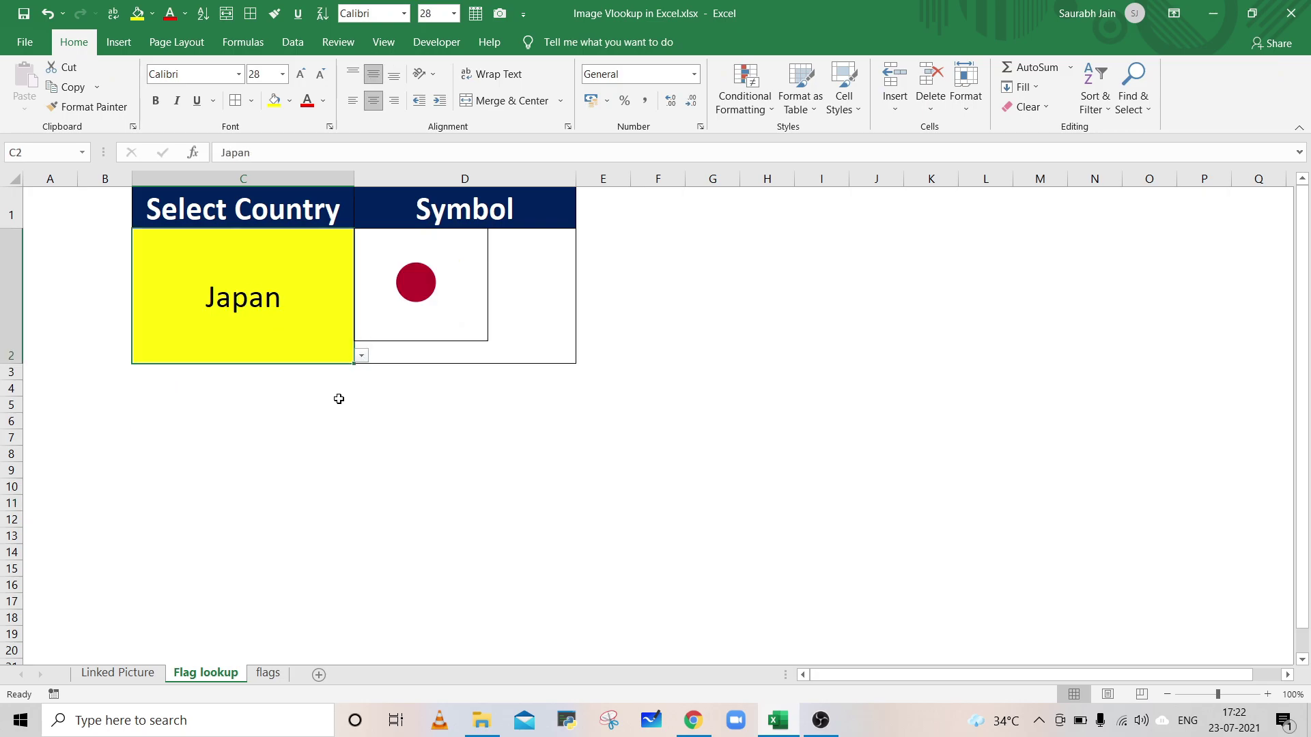
left_click(361, 355)
left_click(304, 387)
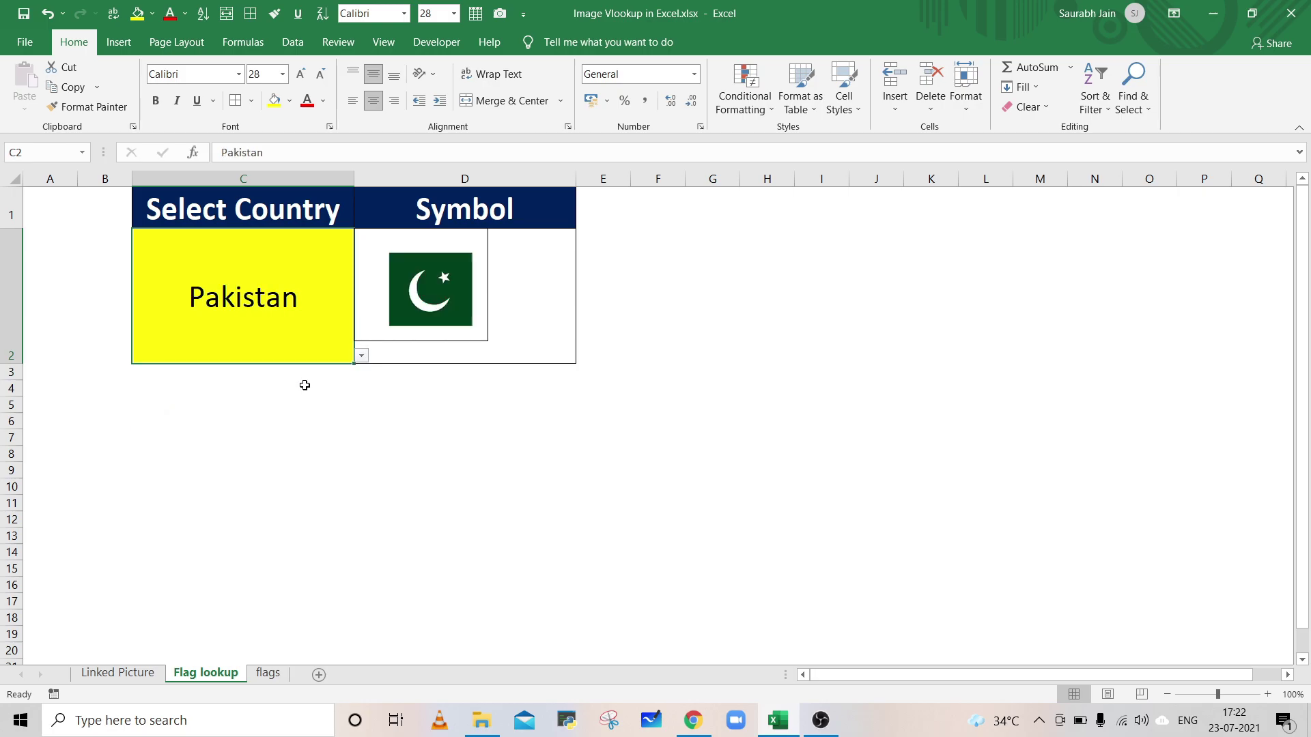
left_click(361, 356)
left_click(321, 417)
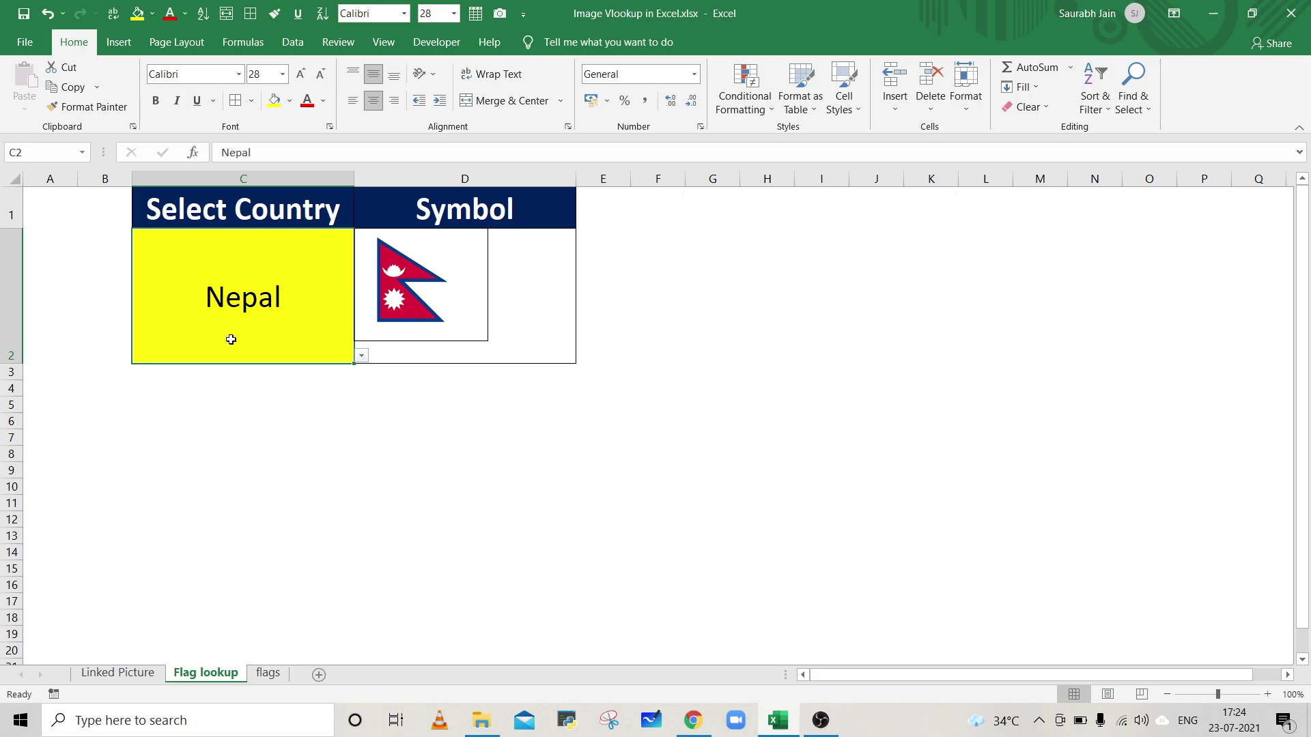
left_click(361, 355)
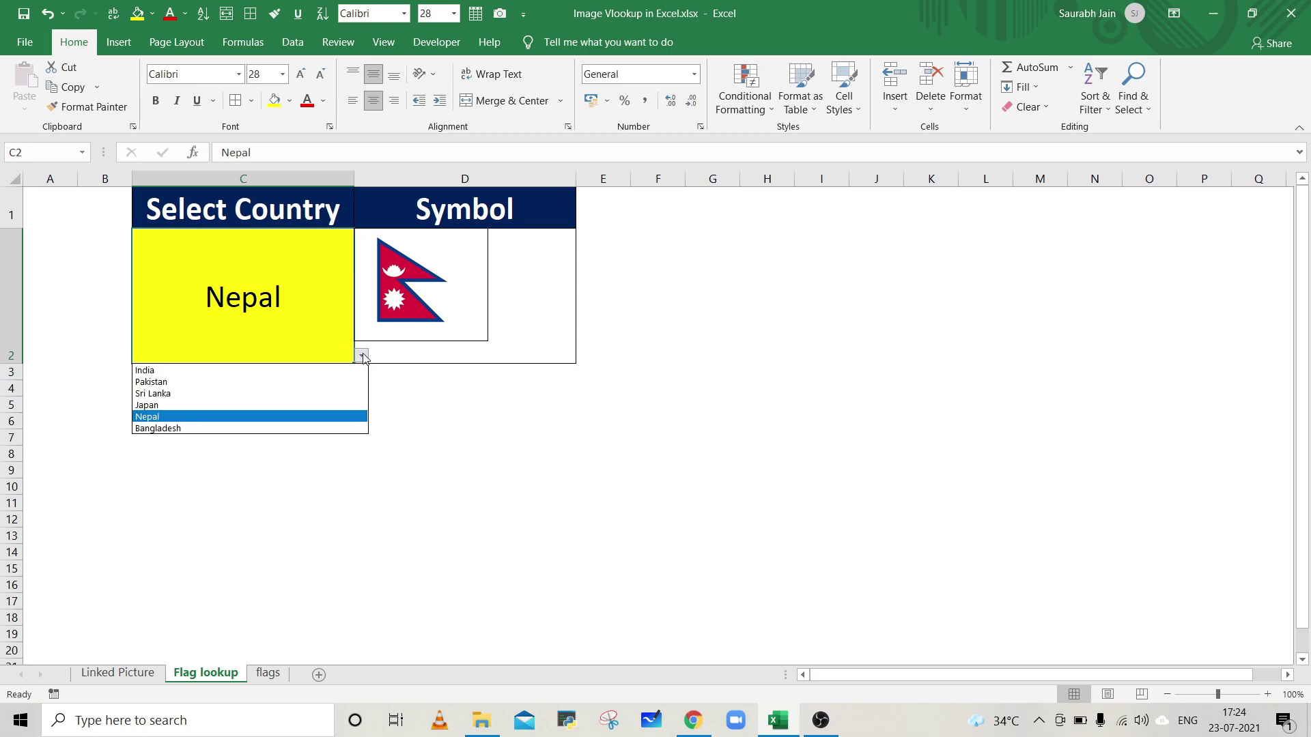
left_click(320, 428)
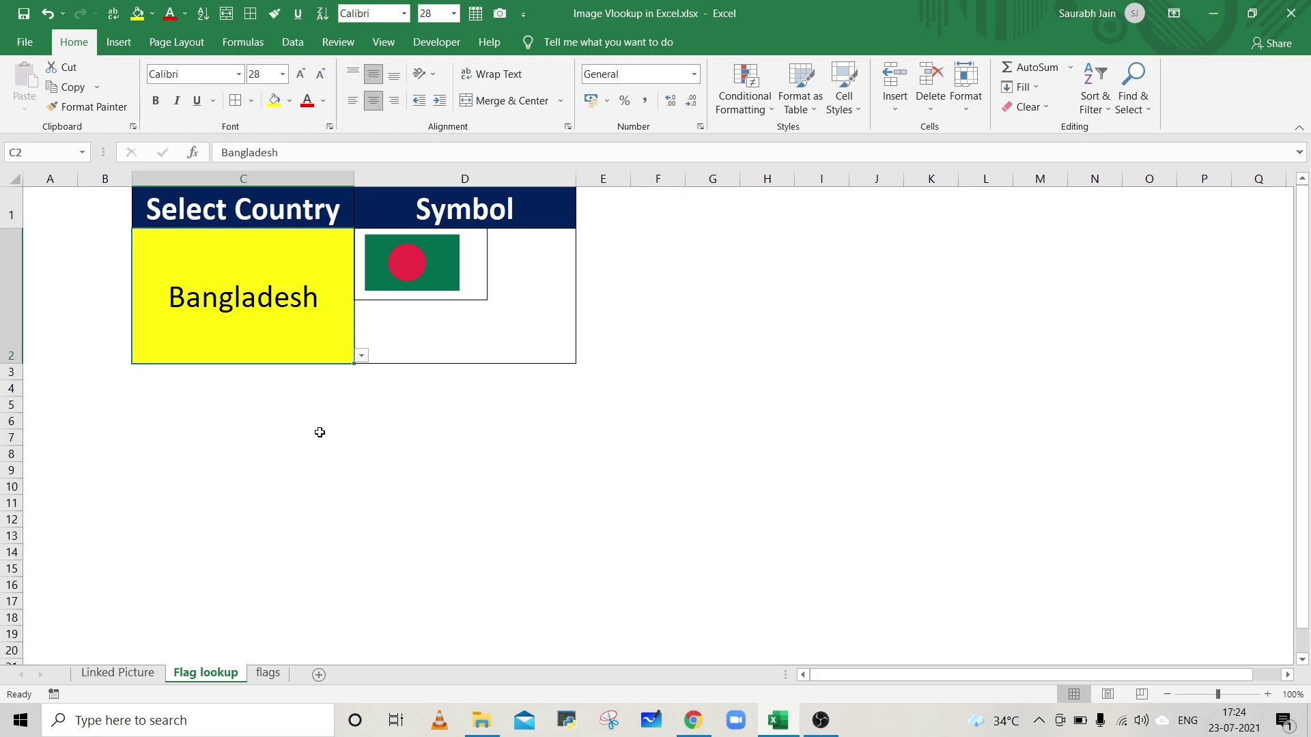